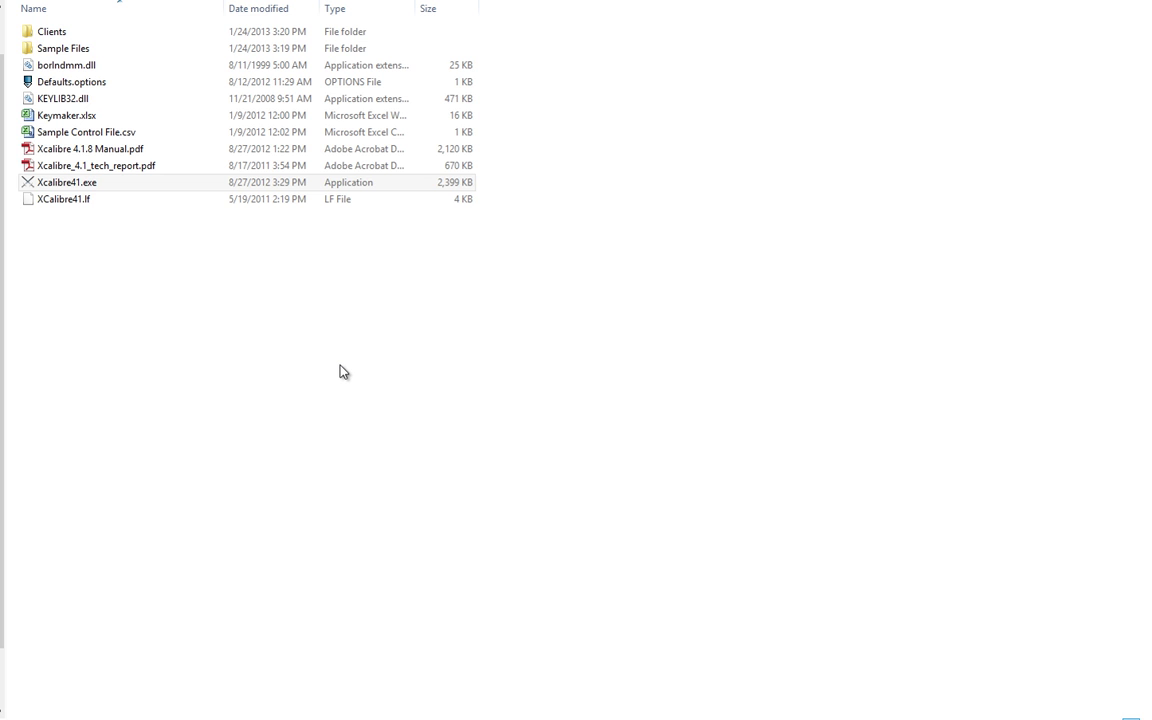
- Launch Xcalibre41.exe from its program folder
click(90, 201)
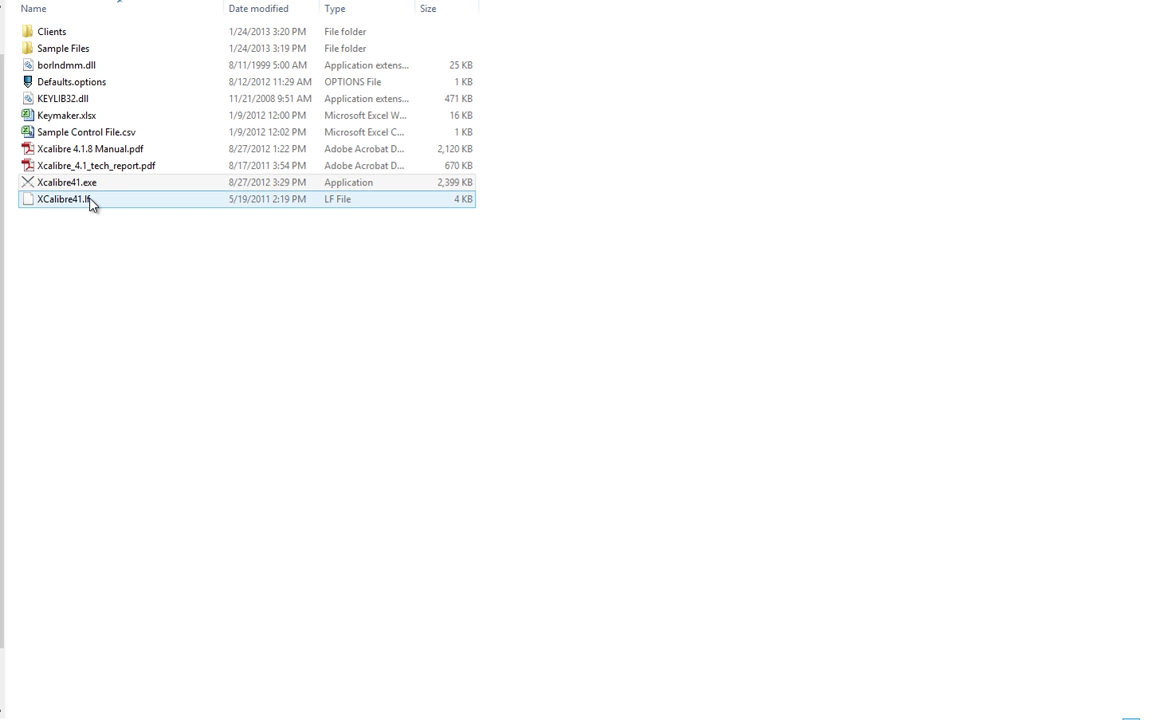
click(96, 220)
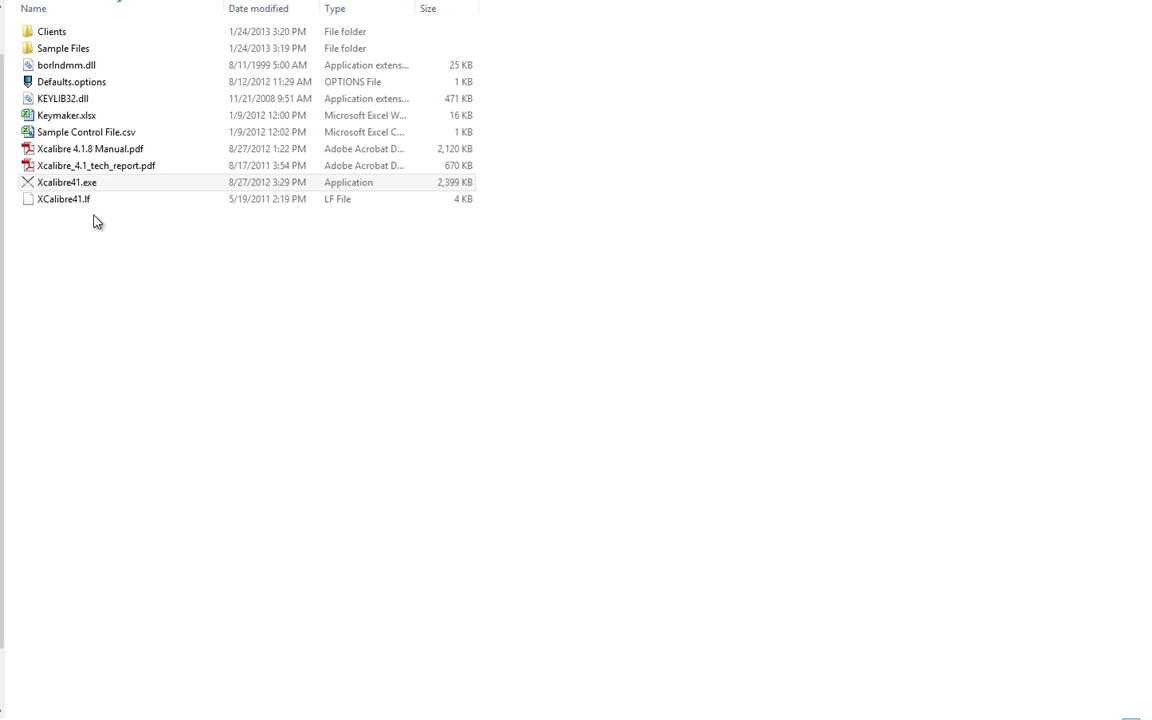
click(34, 186)
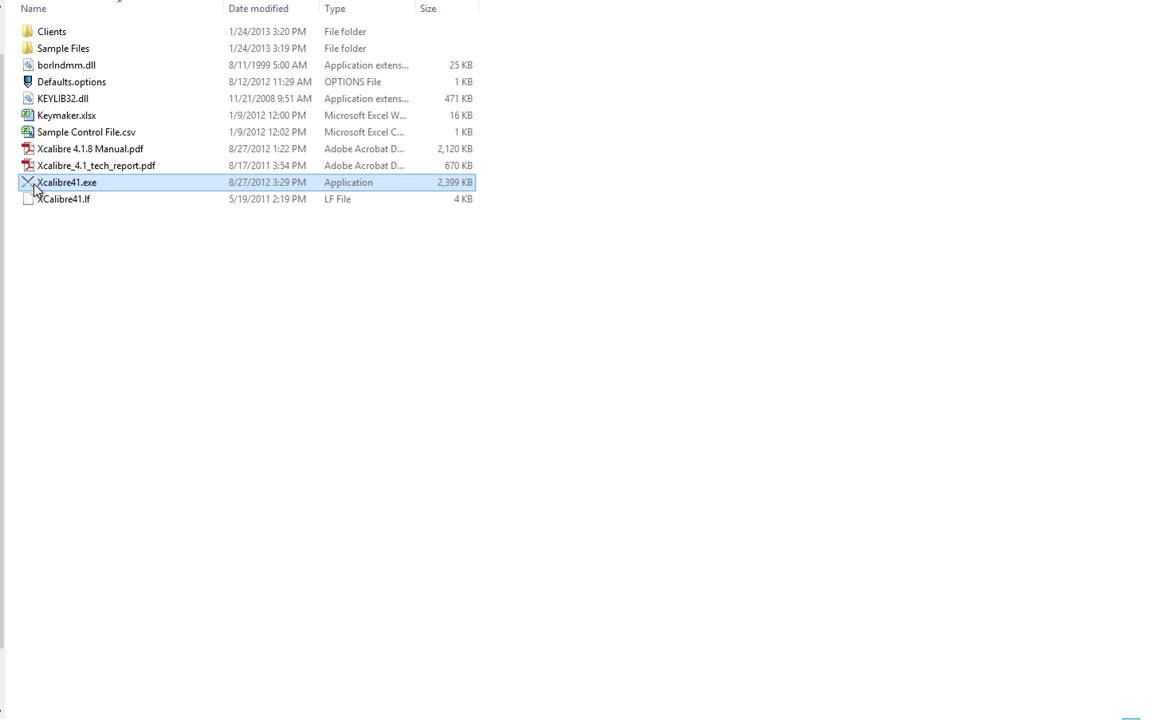
double_click(34, 186)
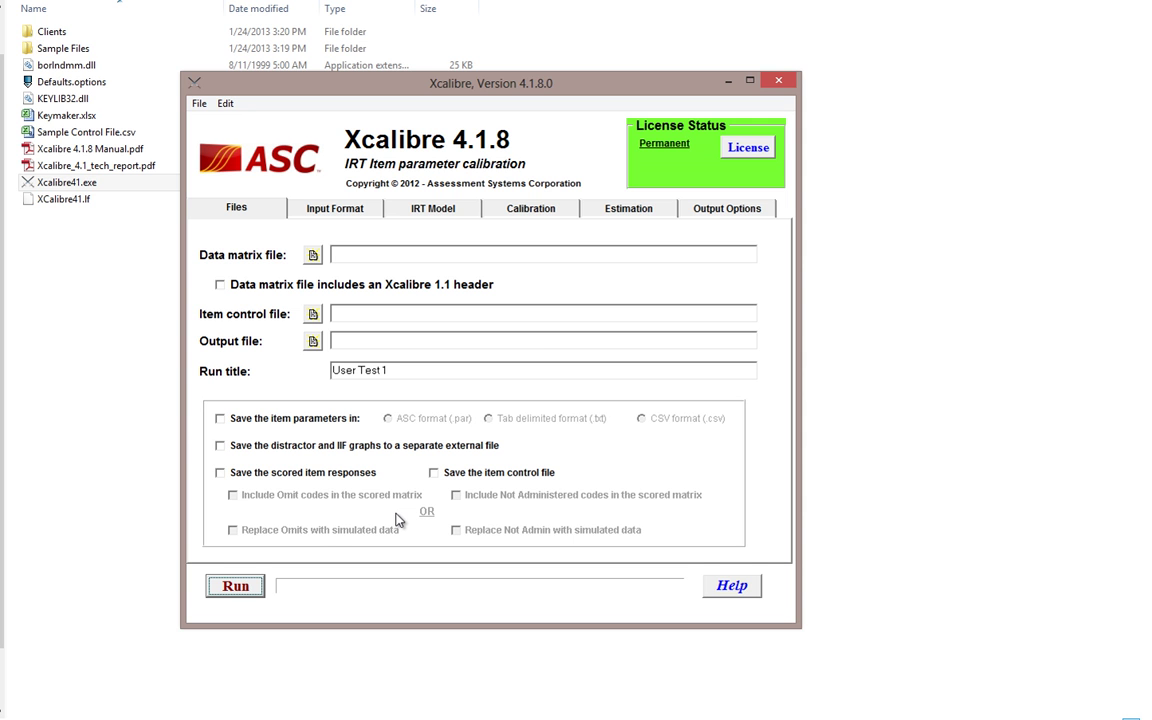
- Tour the Input Format, IRT Model, Calibration, Estimation and Output tabs, ending on Files
click(362, 210)
click(425, 210)
click(512, 210)
click(630, 209)
click(735, 210)
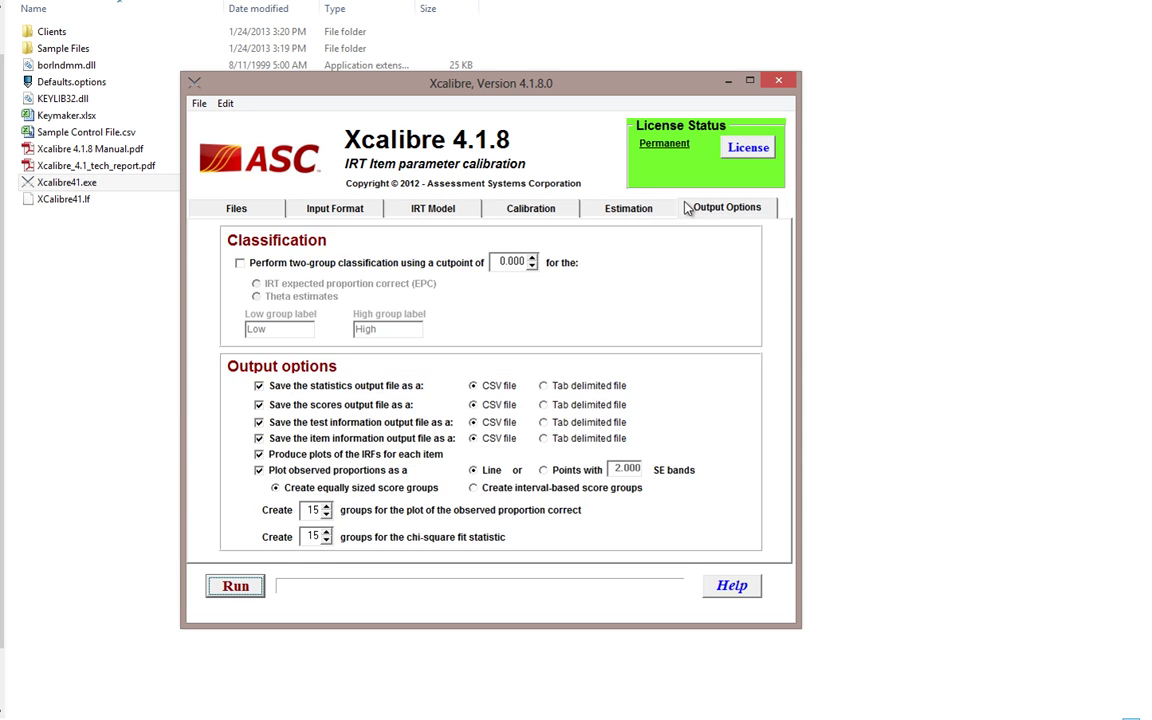
click(240, 208)
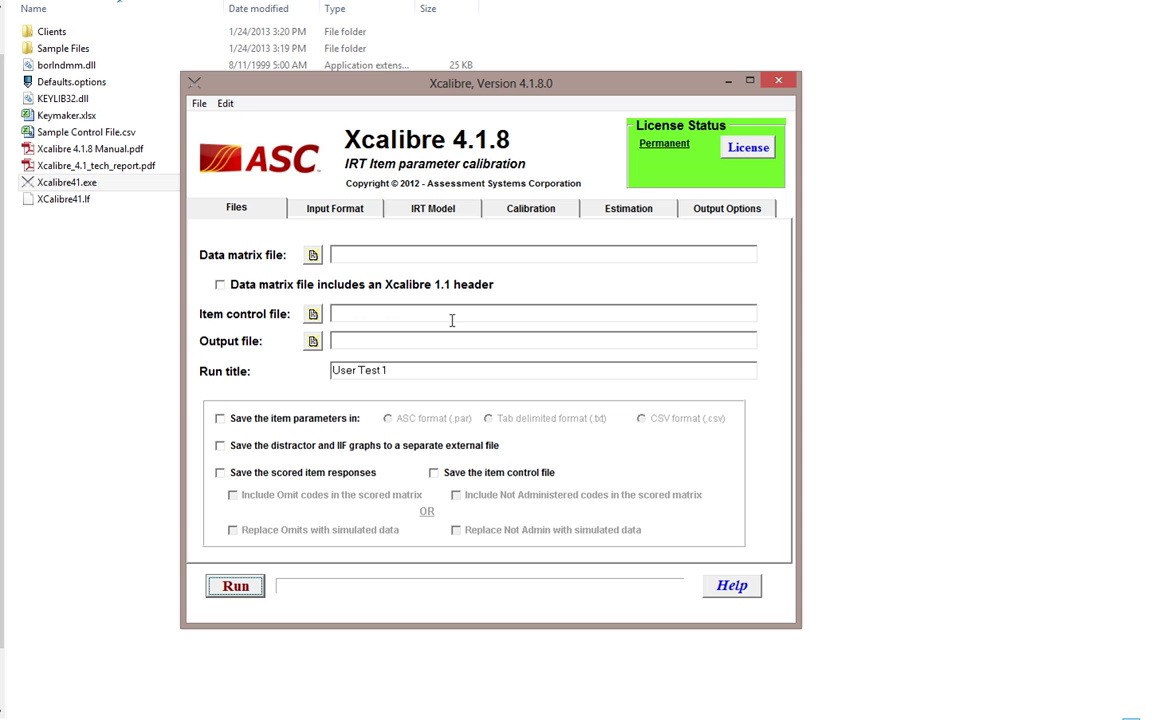
- Open the example MixedData.txt from the Sample Files folder in the text editor
click(200, 105)
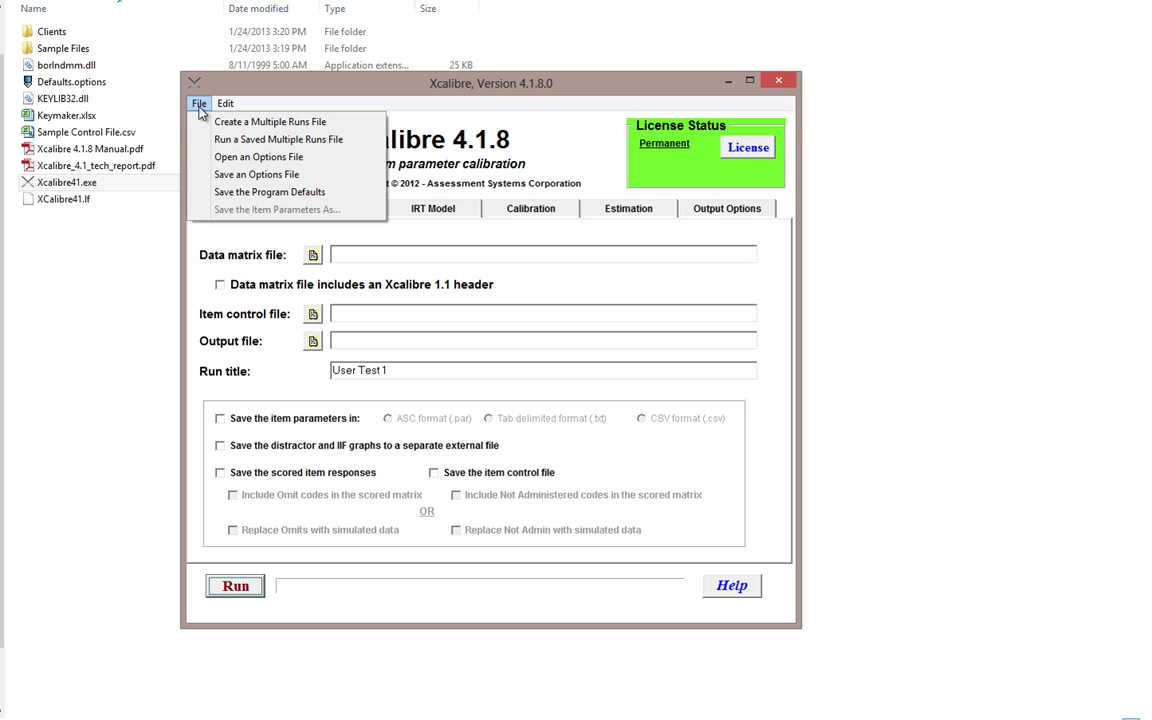
click(199, 105)
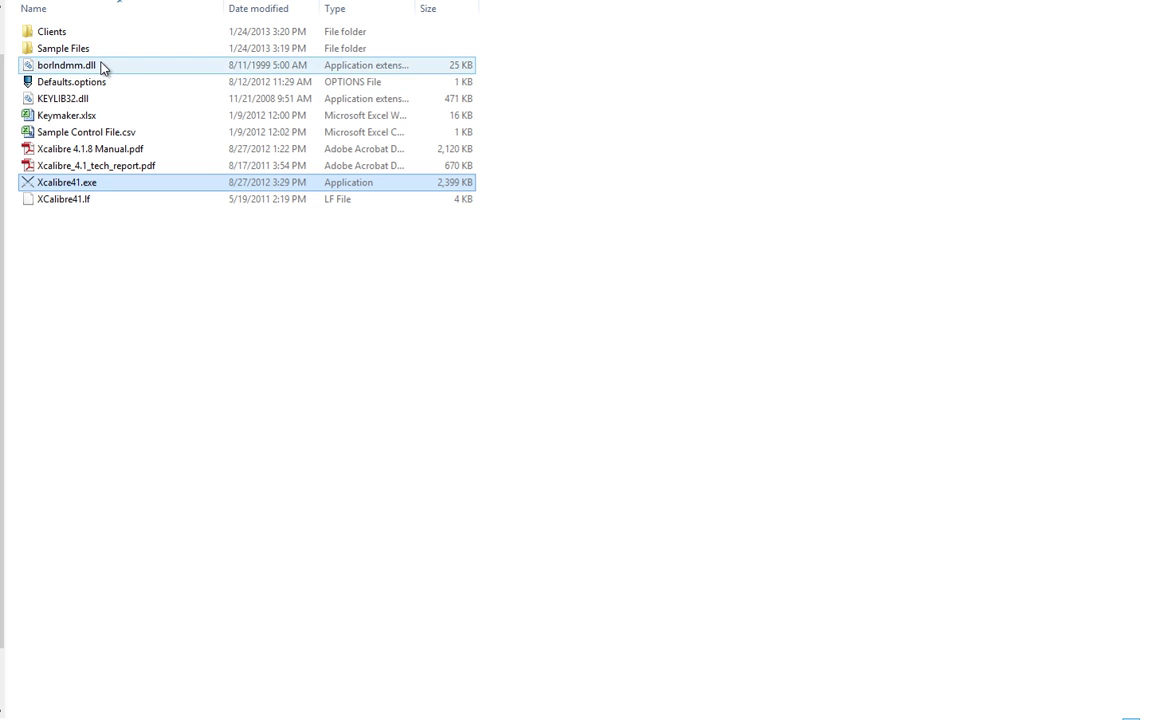
double_click(85, 49)
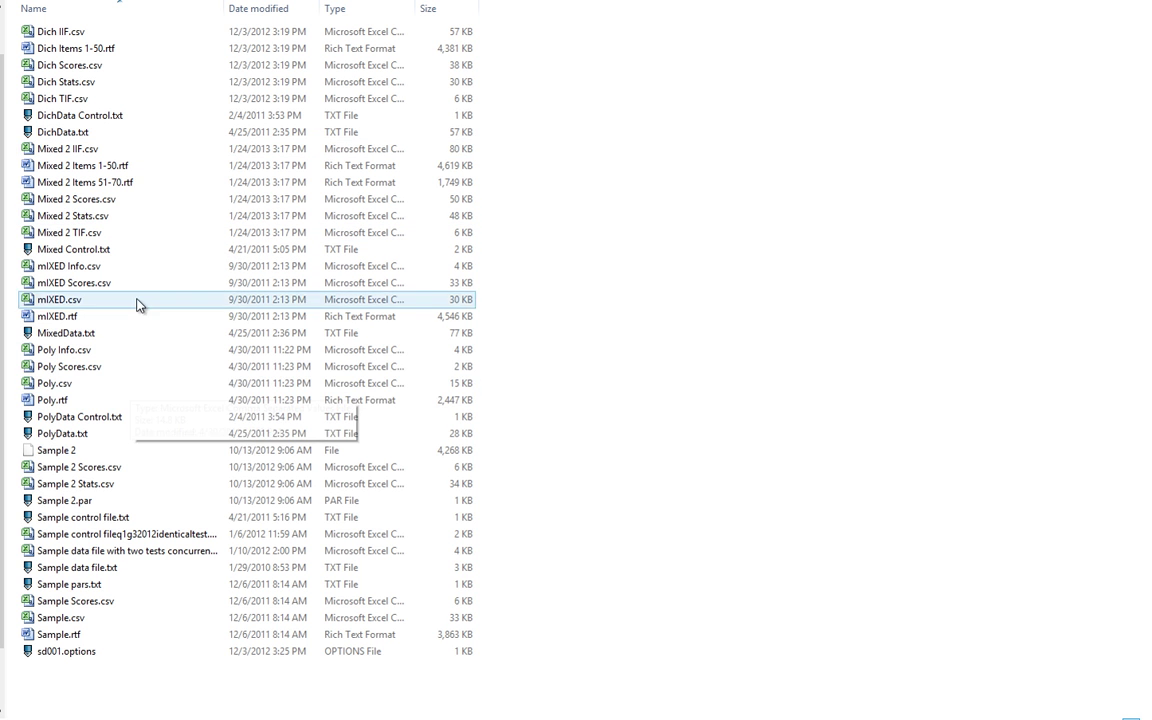
double_click(82, 338)
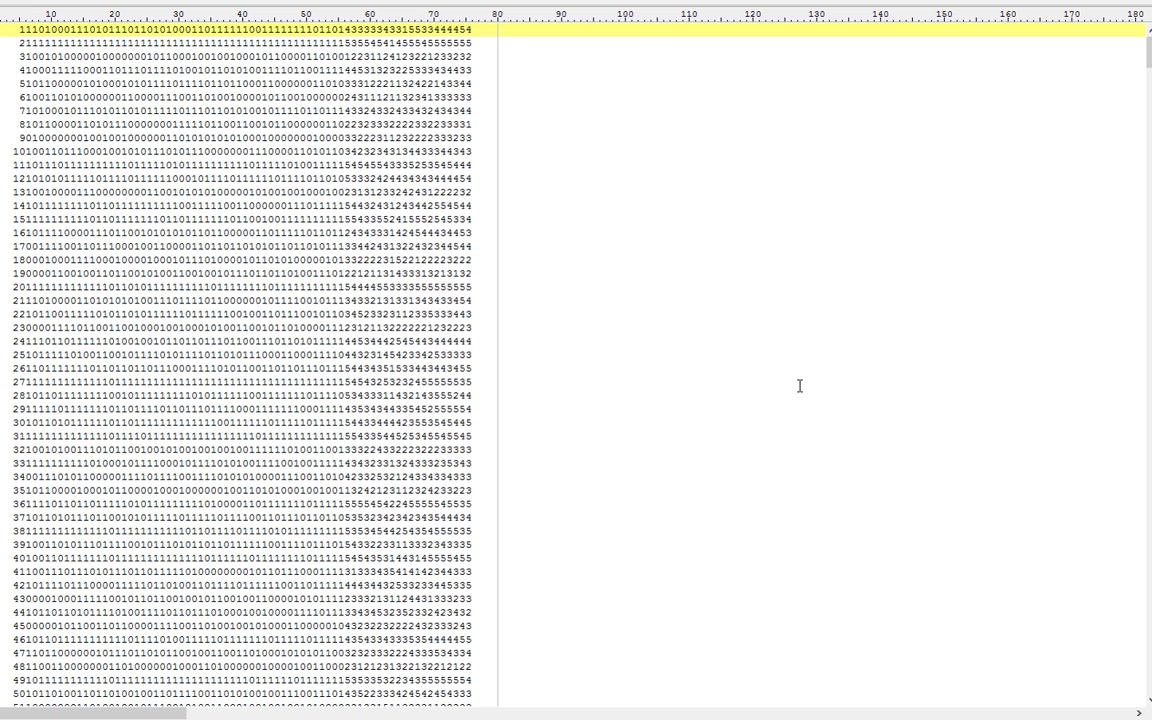
- Inspect the examinee records, highlighting line 1's ID and rating-scale responses, then close MixedData.txt
click(22, 28)
click(24, 151)
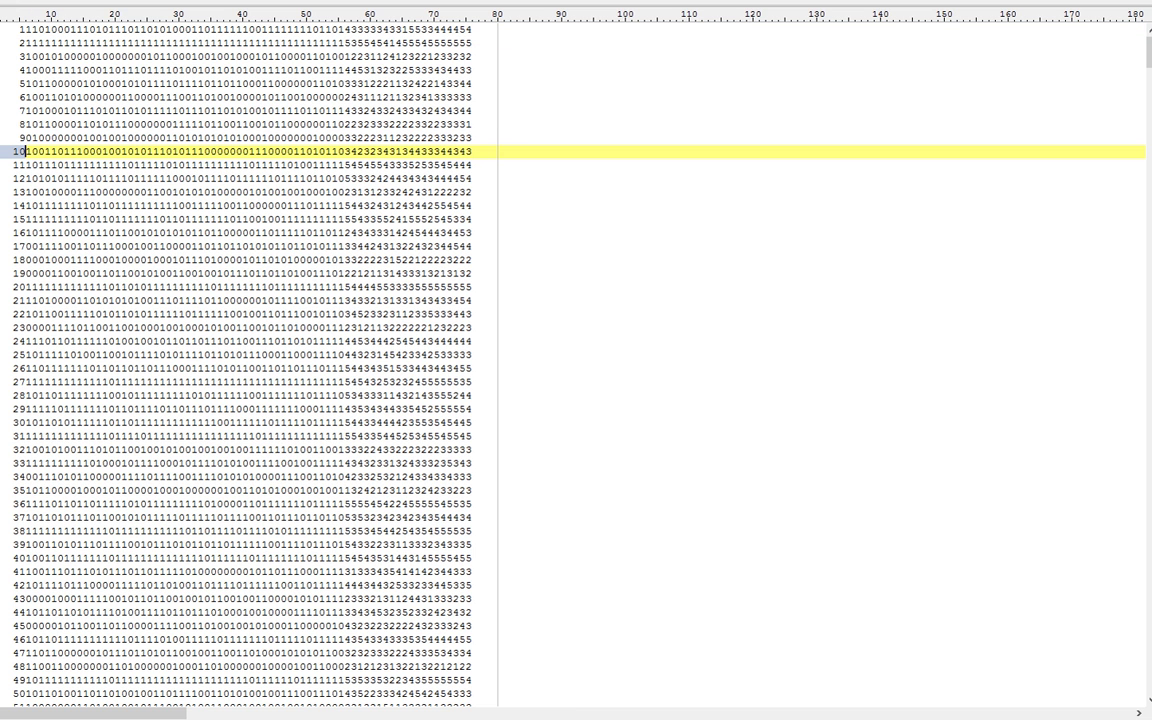
click(22, 463)
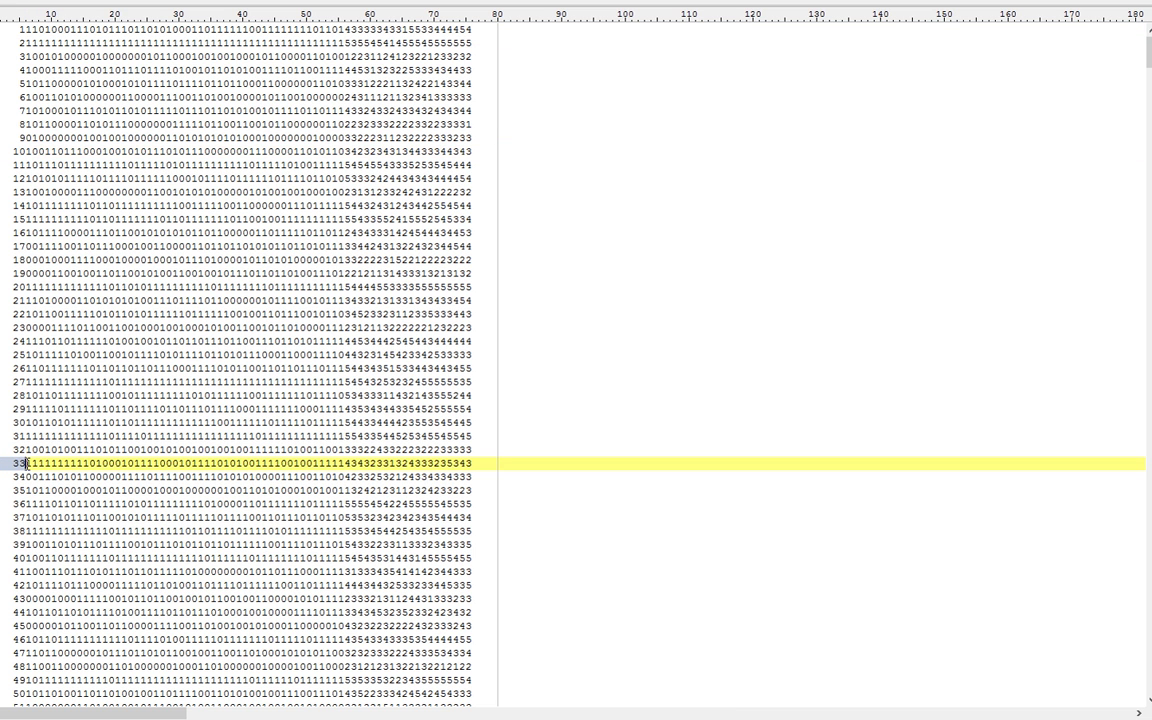
drag(24, 29, 343, 30)
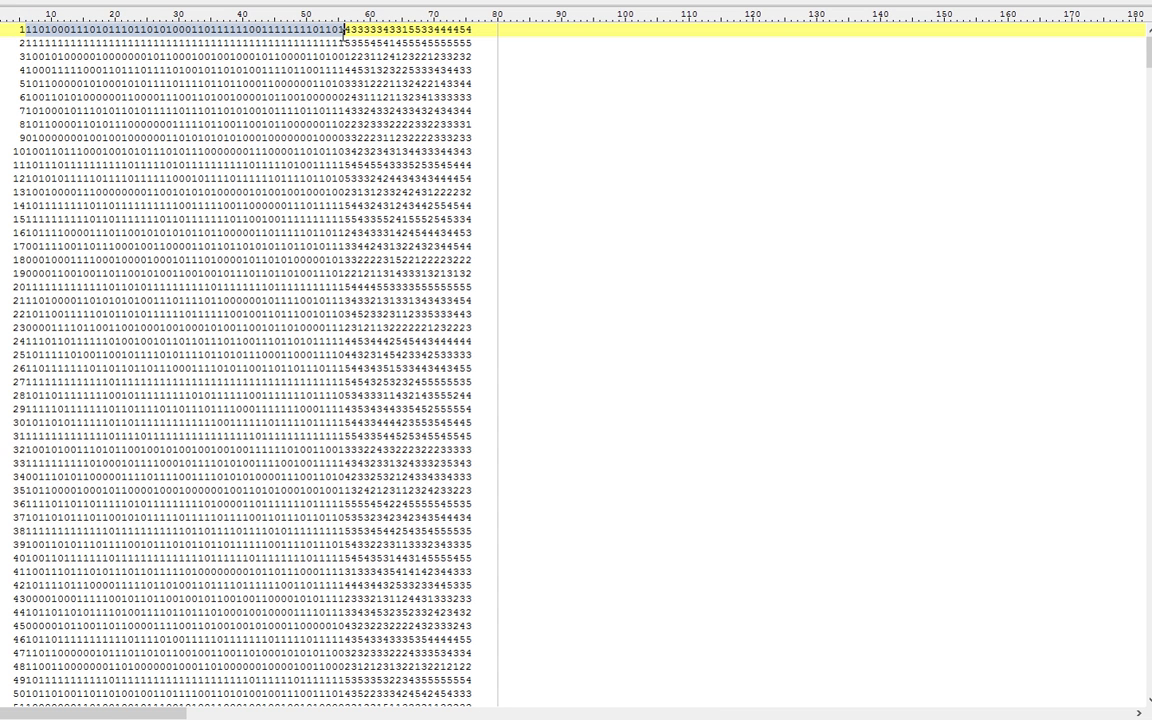
drag(343, 30, 473, 31)
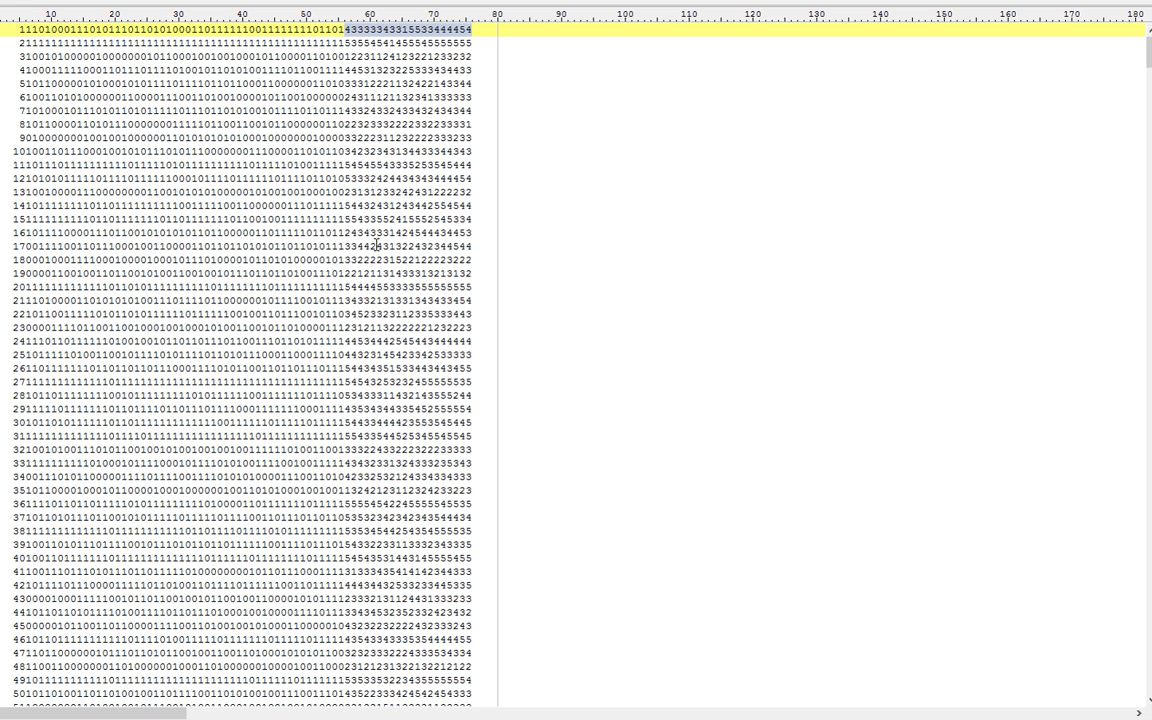
click(78, 56)
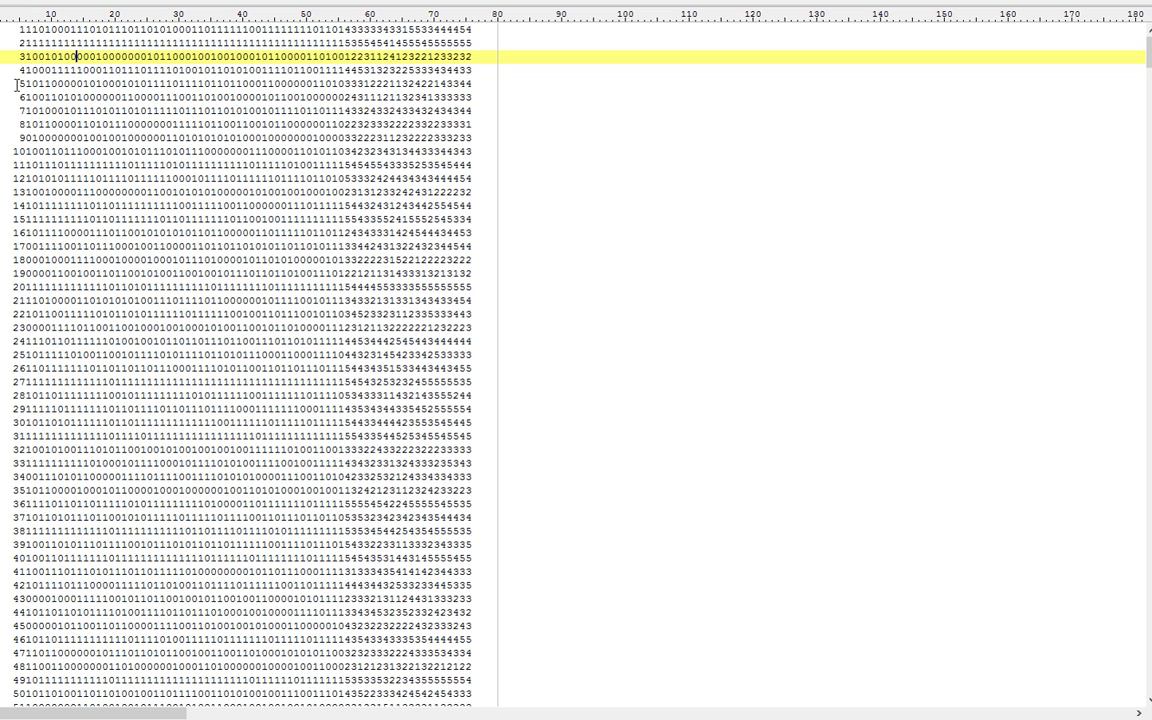
click(24, 30)
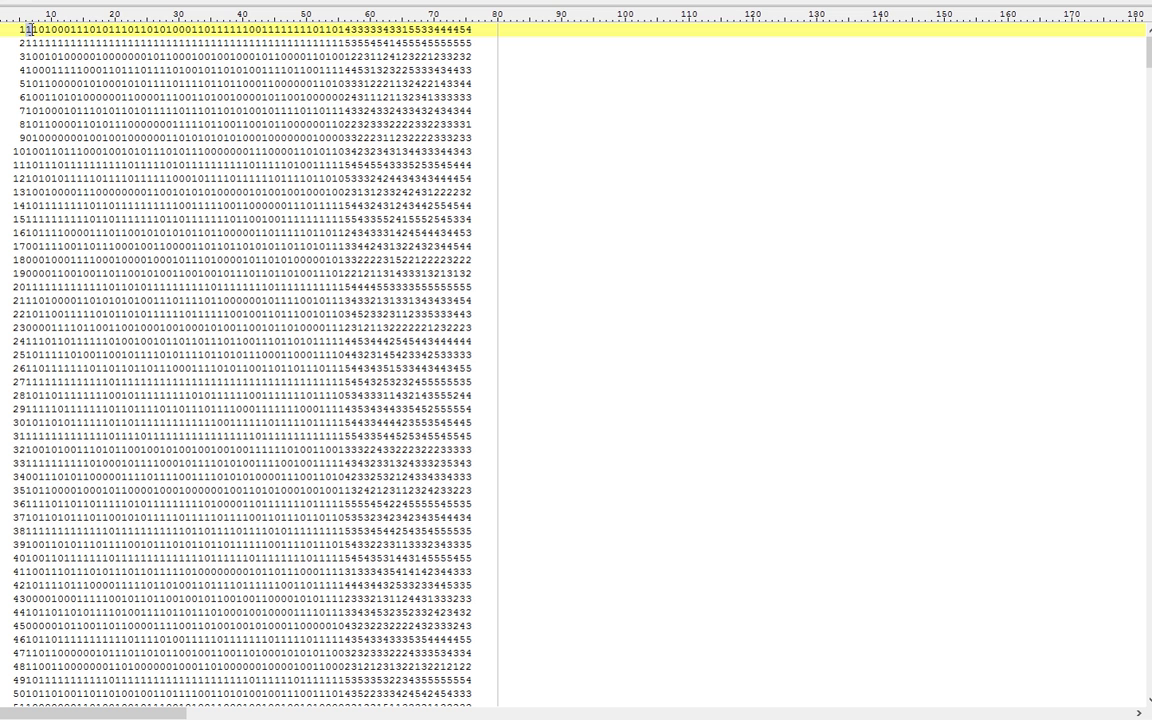
click(1148, 2)
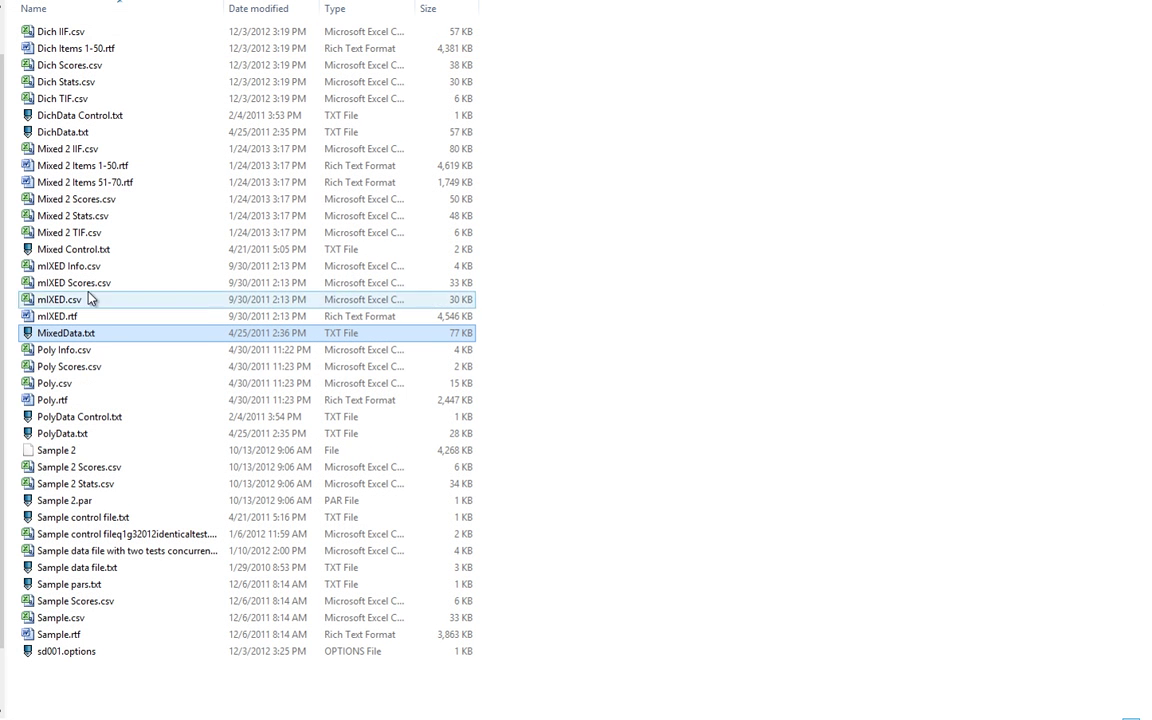
- Open Mixed Control.txt from the Sample Files folder in the text editor
click(87, 251)
double_click(88, 258)
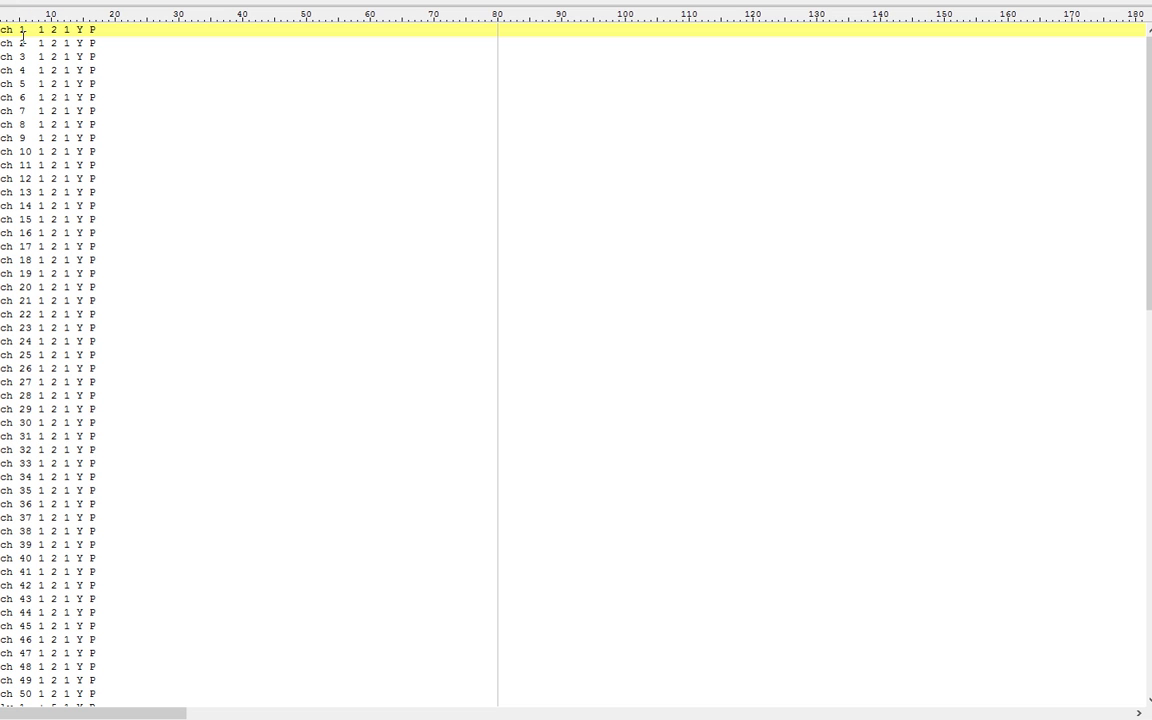
- Examine item ch 1's settings '1 2 1 Y P' and ch 8's P code, then return to Xcalibre
drag(1, 29, 23, 30)
click(42, 30)
drag(43, 30, 93, 30)
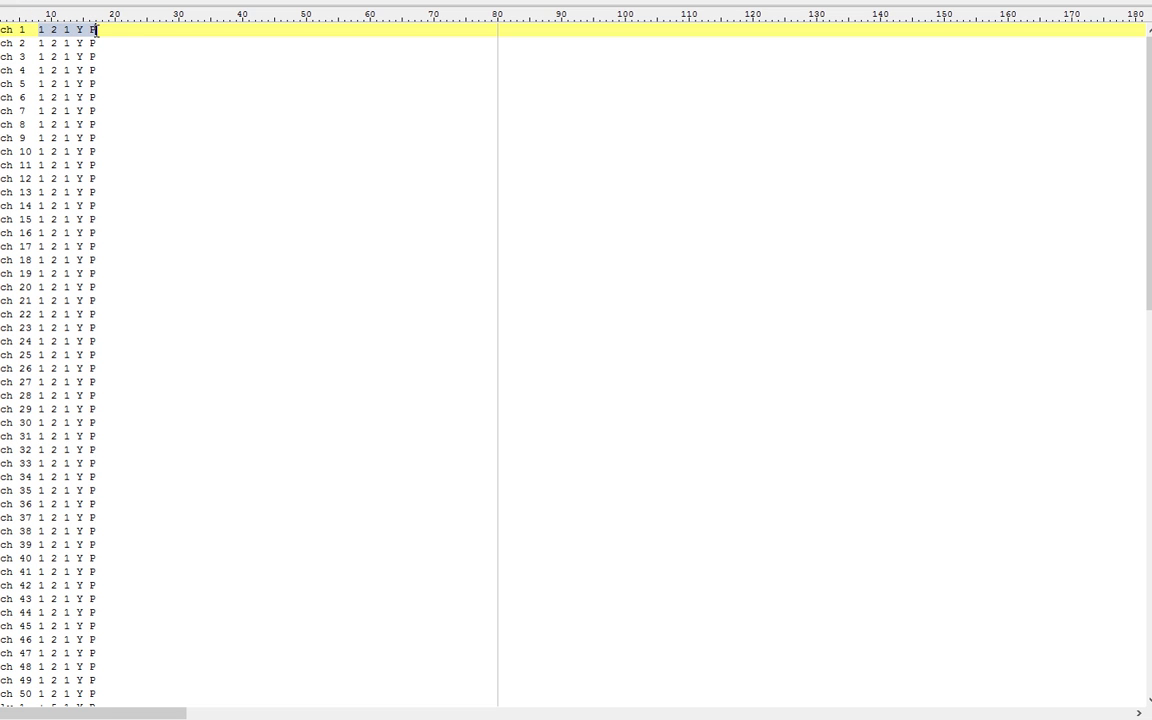
click(44, 30)
click(77, 29)
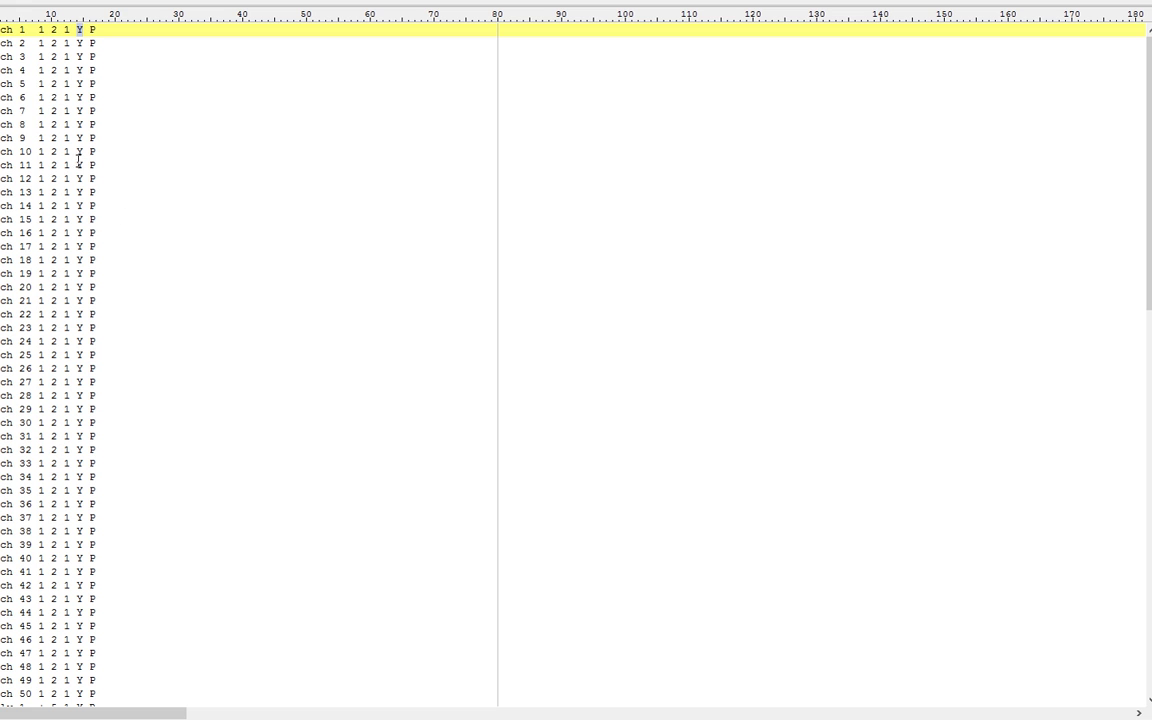
click(89, 124)
drag(89, 124, 95, 124)
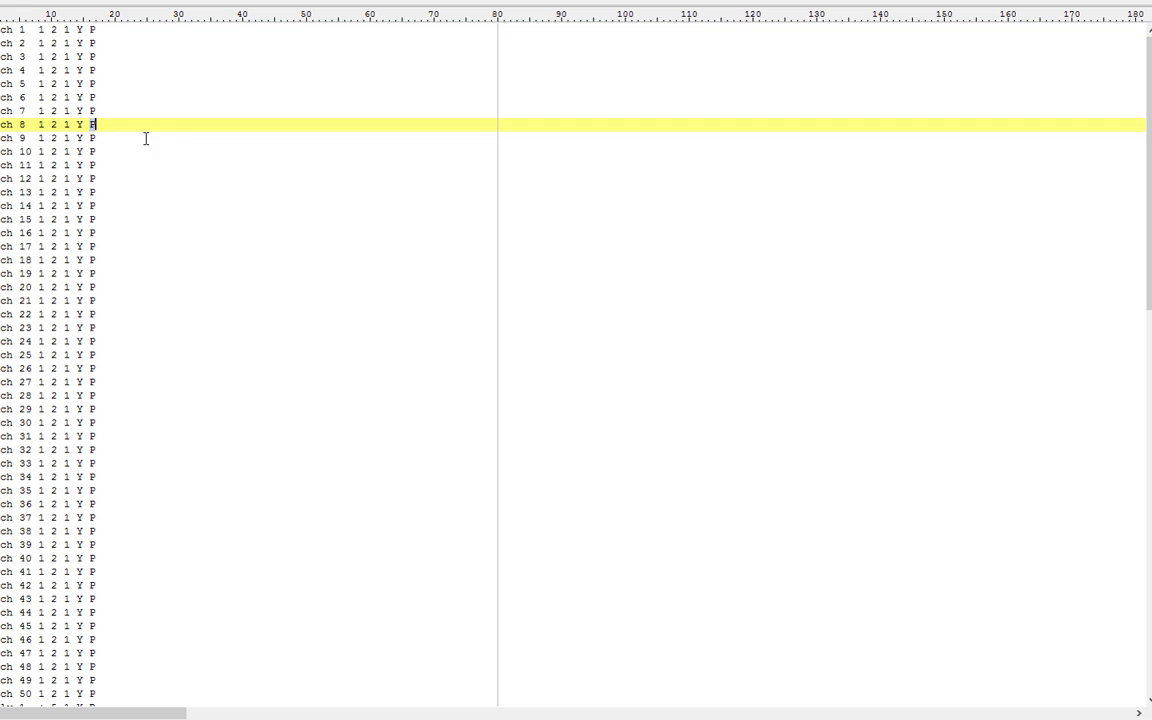
mouse_move(1151, 0)
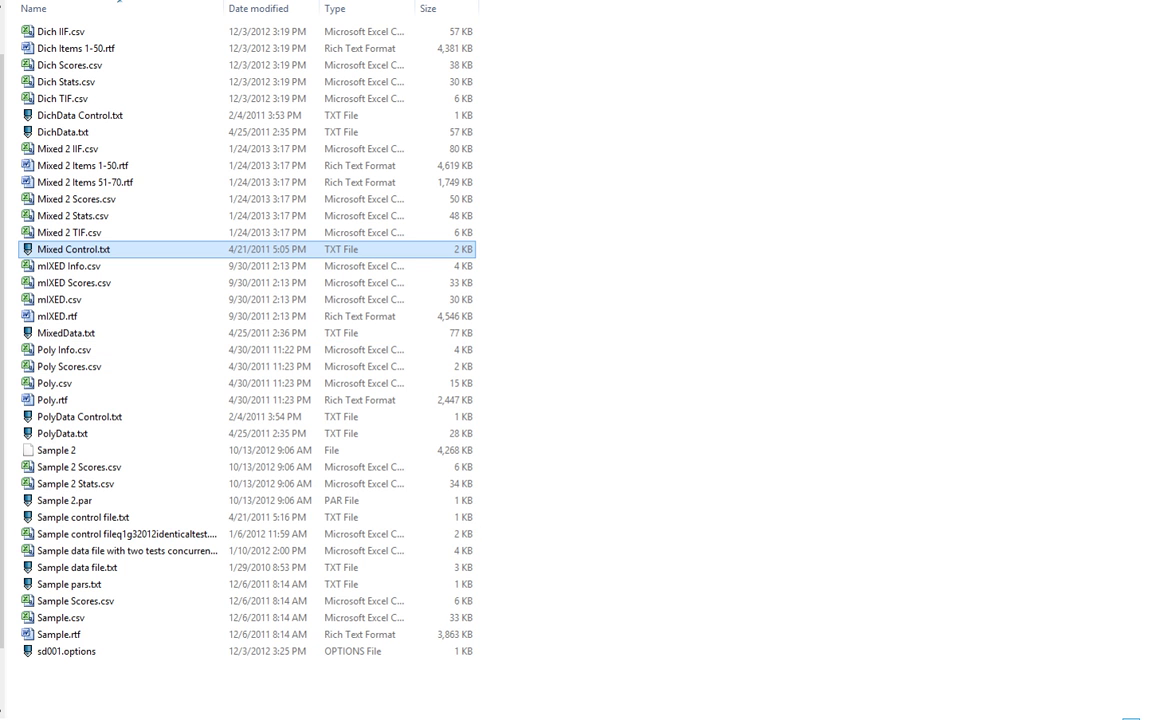
mouse_move(265, 715)
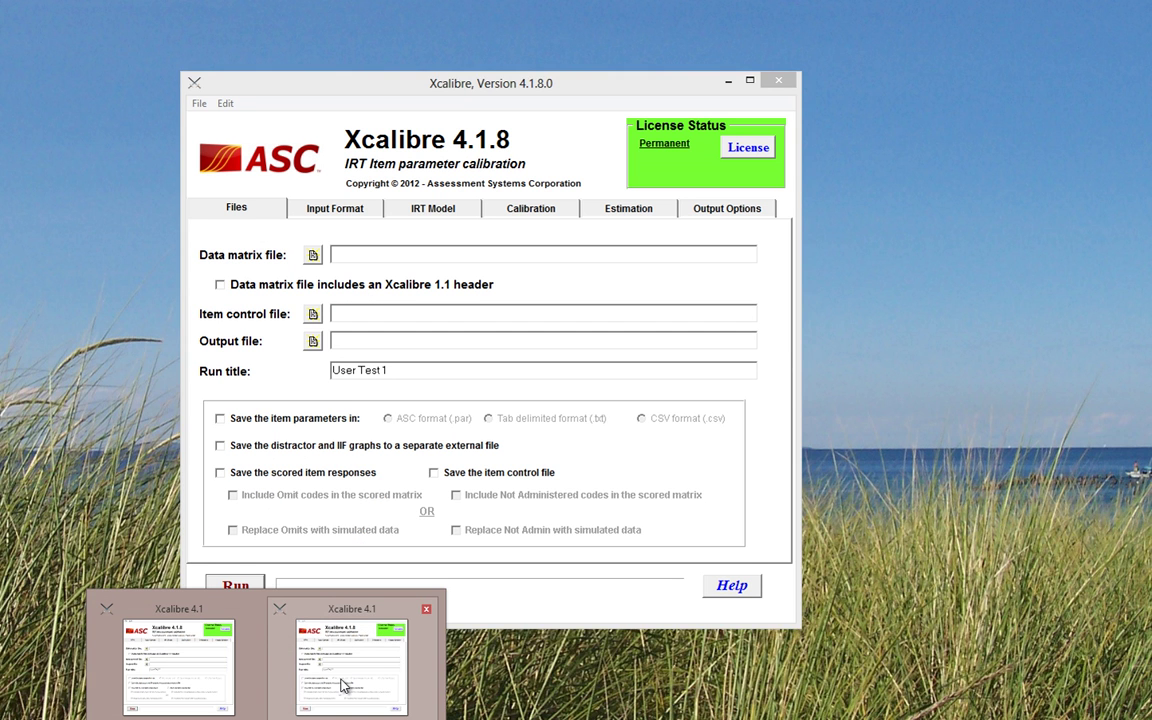
click(340, 685)
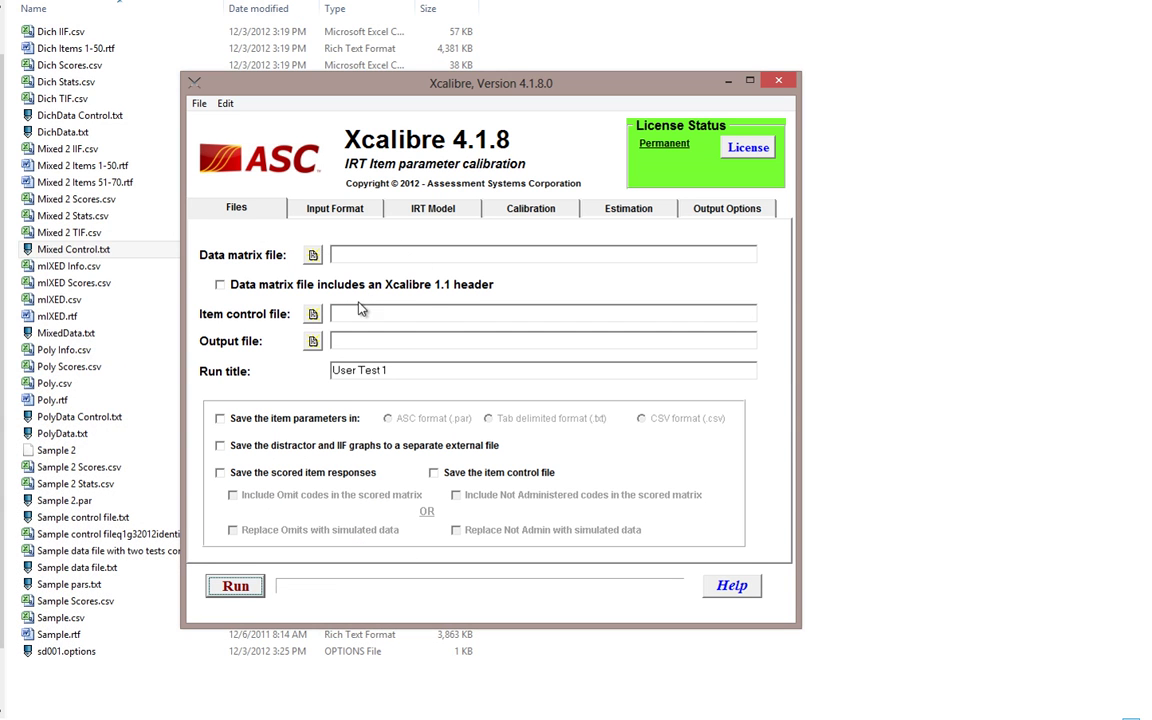
- Set MixedData.txt as data matrix, Mixed Control.txt as item control, and output to Mixed IRT.rtf
click(313, 255)
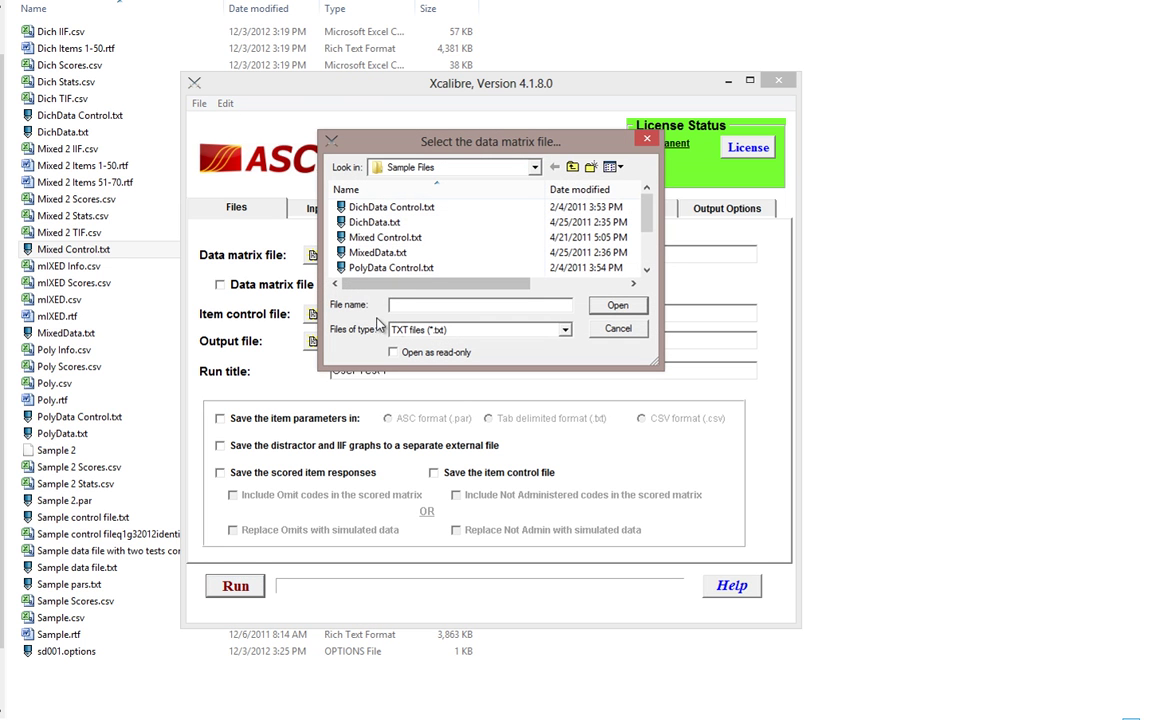
mouse_move(648, 225)
mouse_down()
mouse_move(650, 252)
mouse_move(648, 228)
mouse_up()
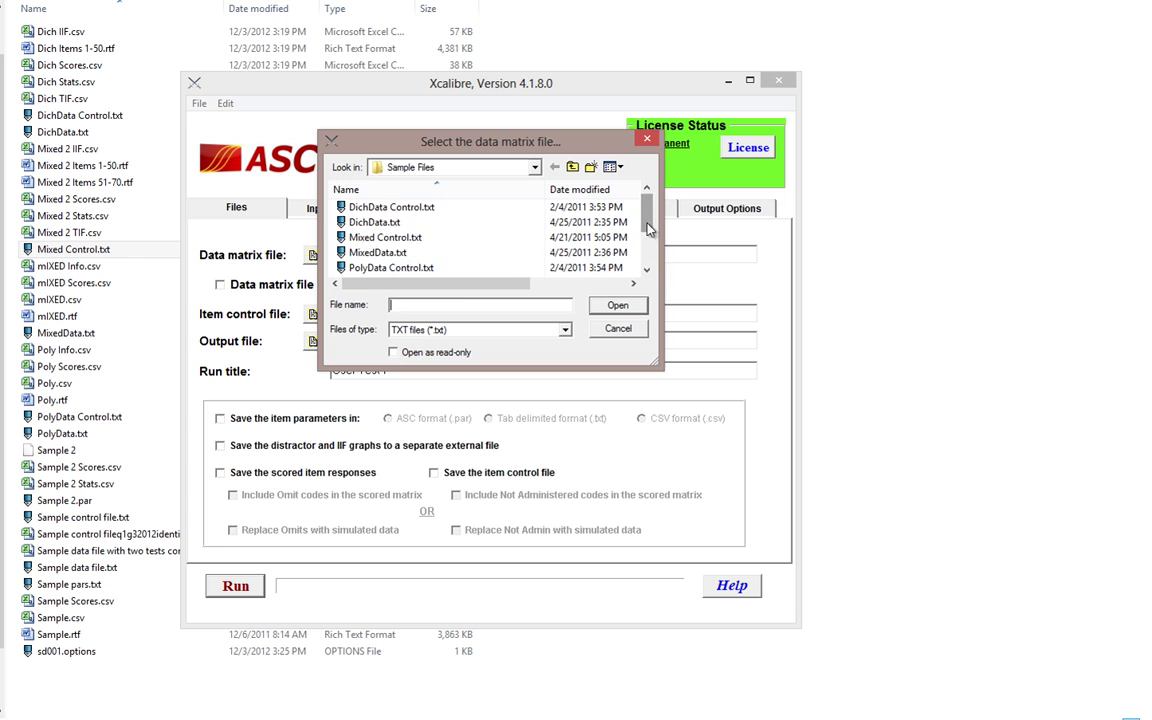
double_click(378, 252)
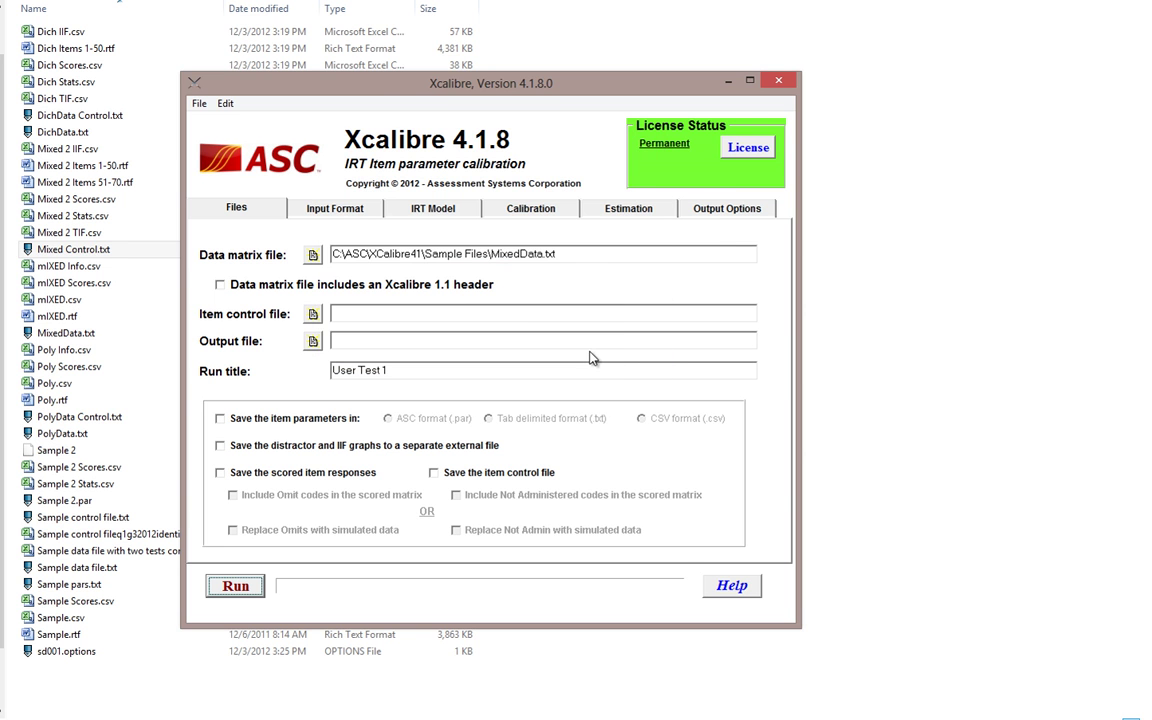
click(313, 314)
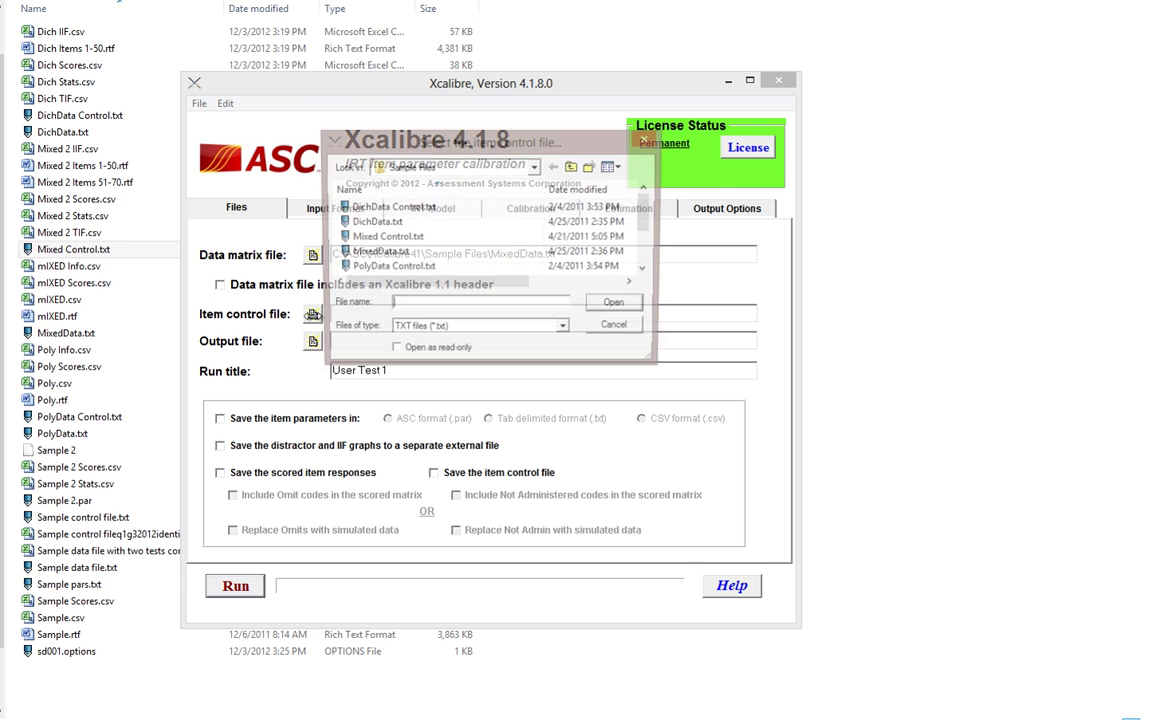
double_click(385, 237)
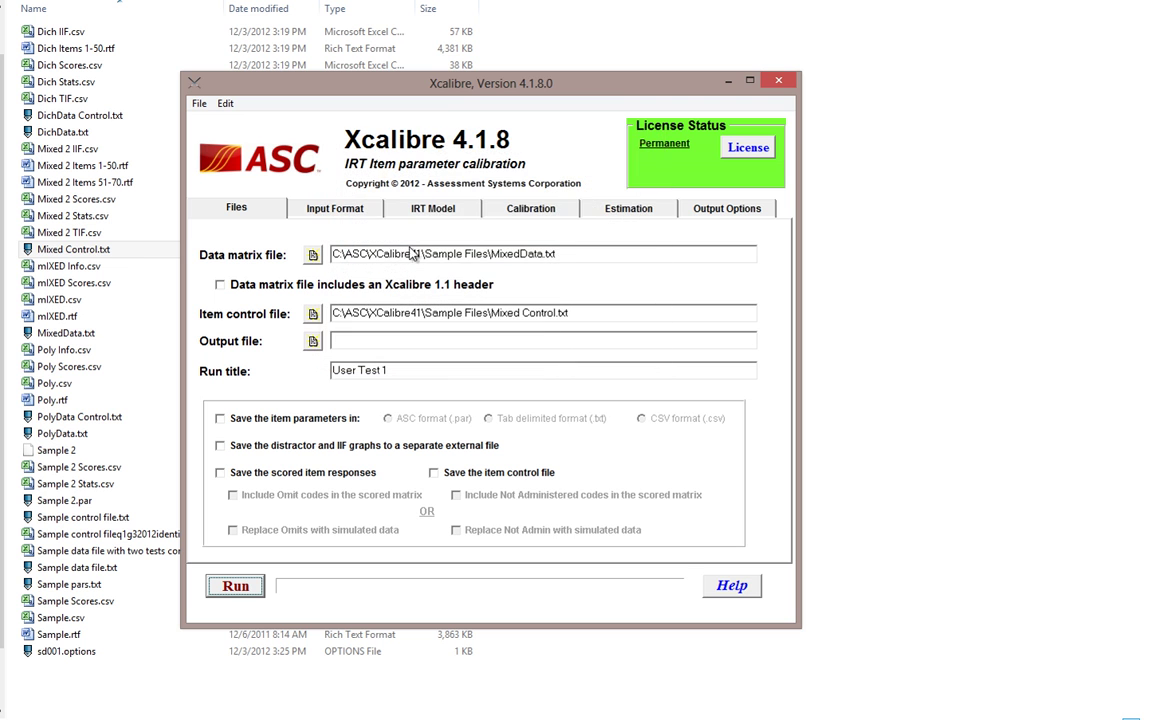
click(313, 341)
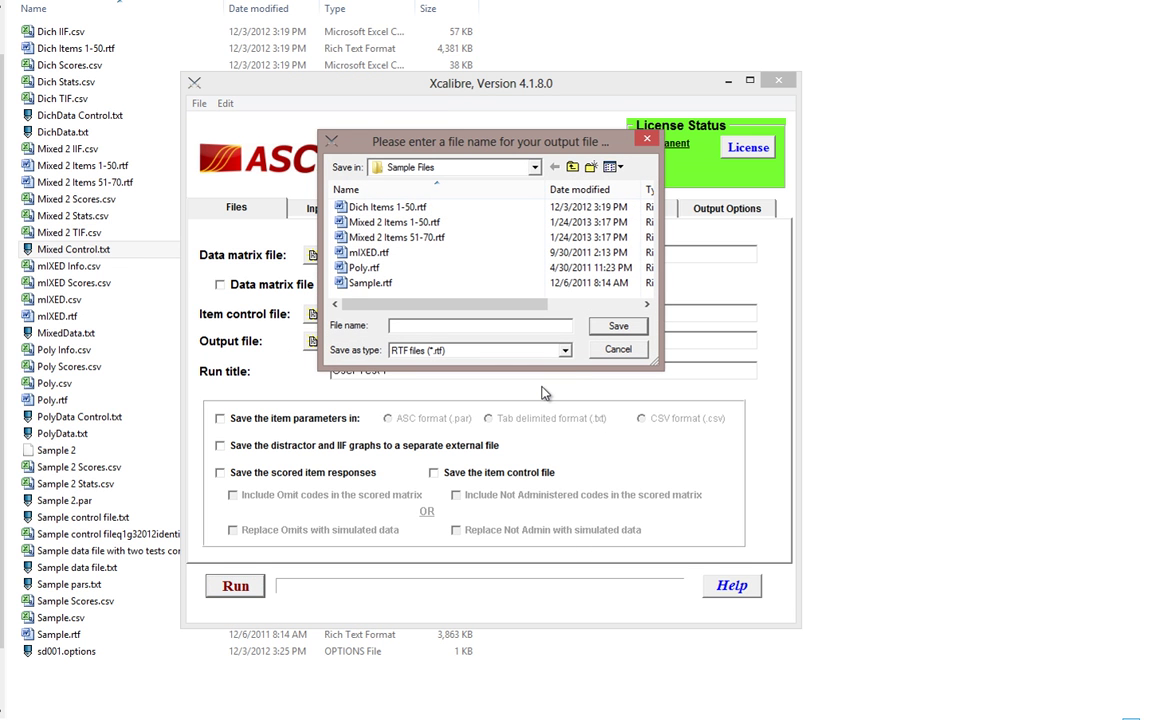
text(Mixed )
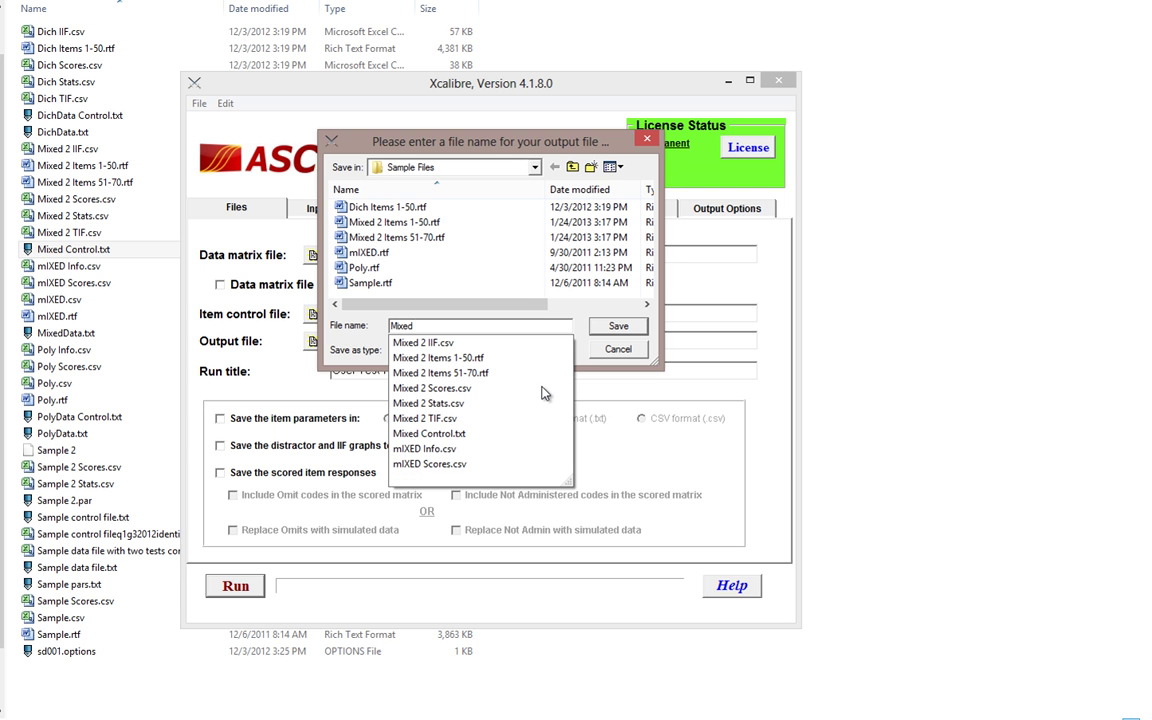
text(IRT)
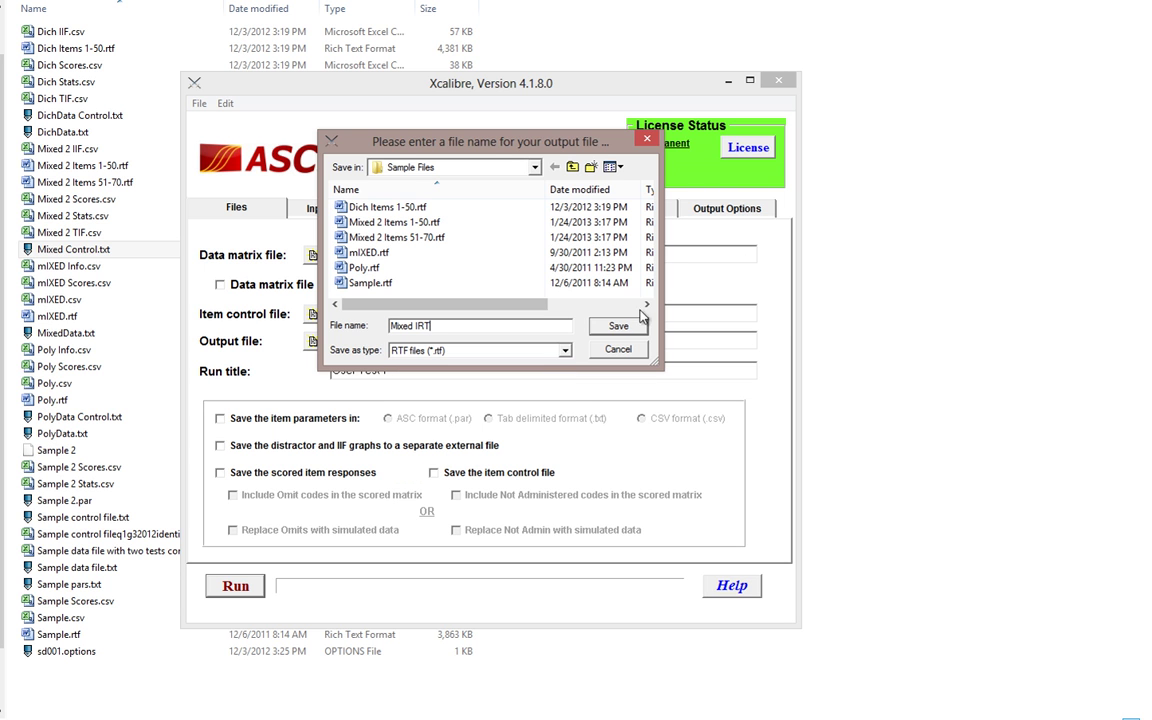
click(618, 326)
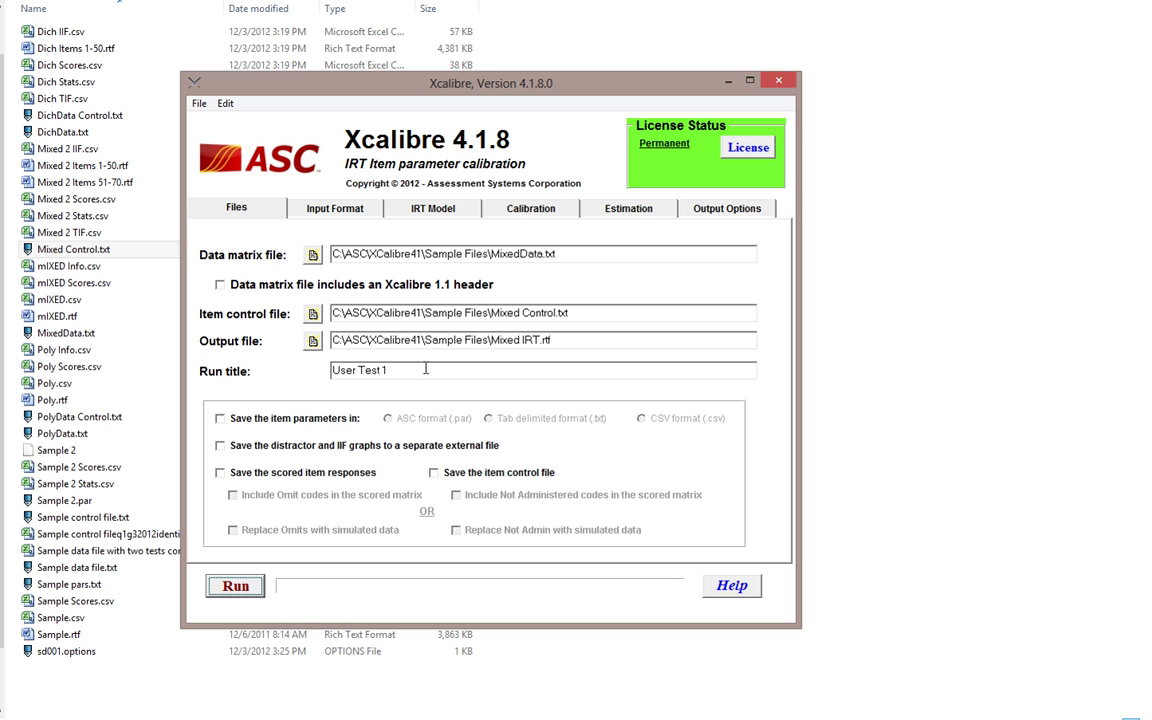
- Replace the run title 'User Test 1' with 'Mixed IRT'
drag(425, 369, 237, 374)
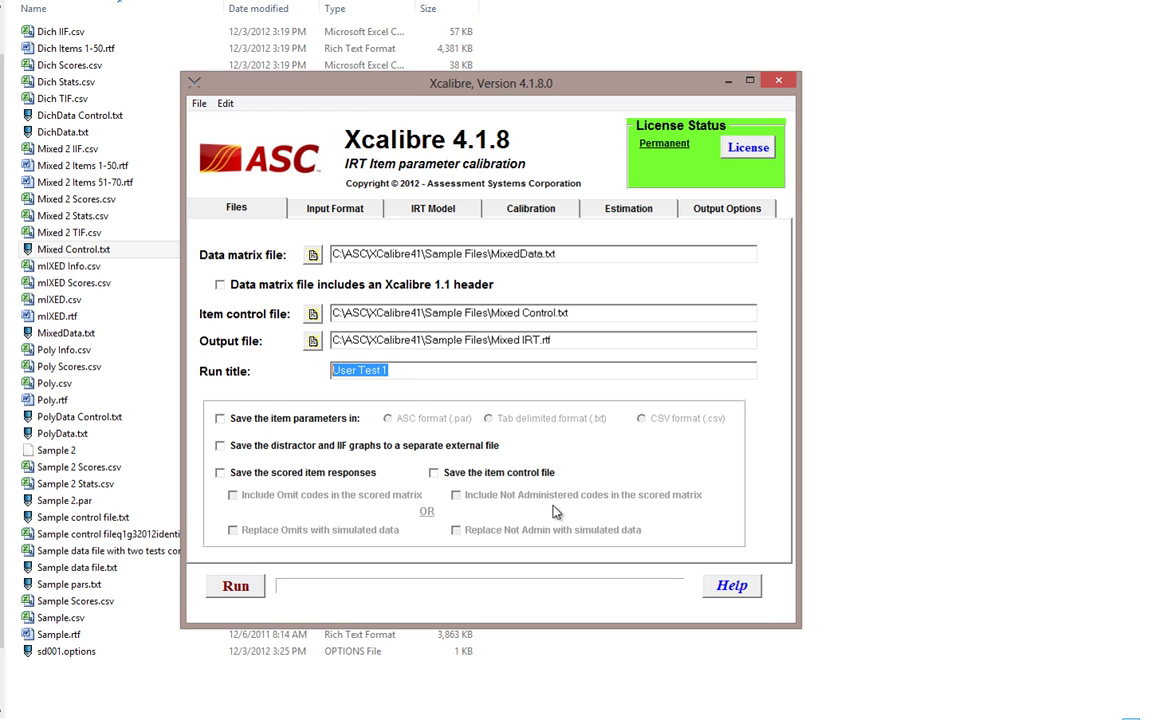
text(Mixed IRT)
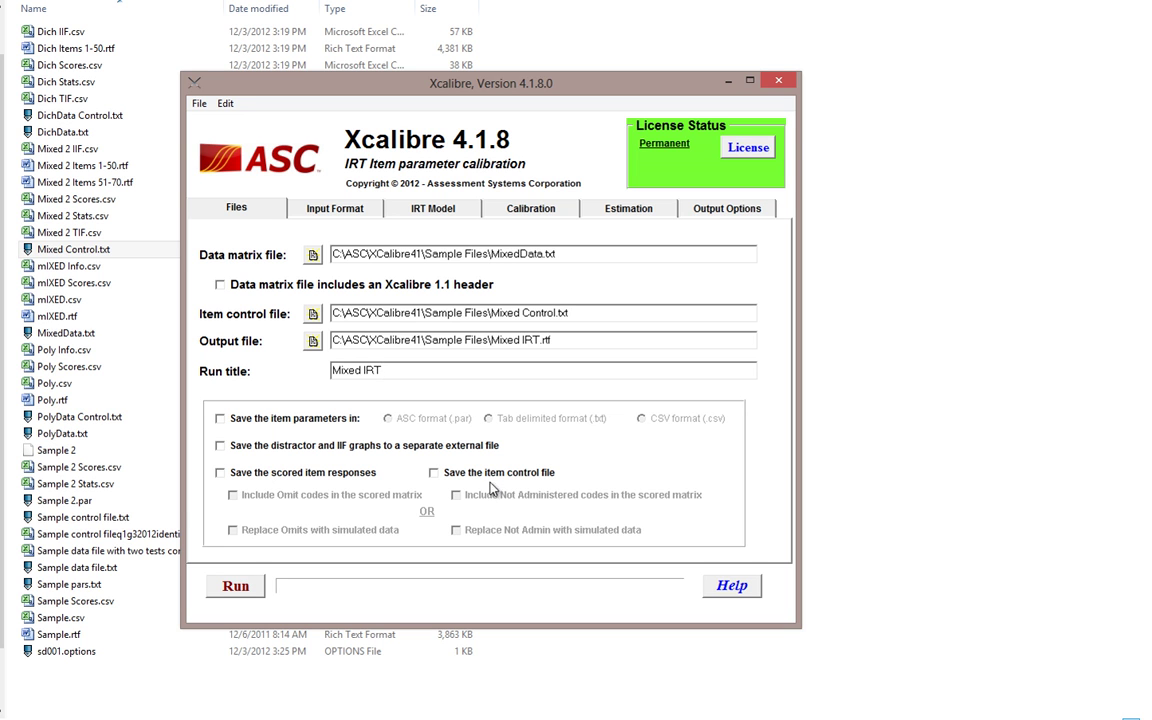
- Mark the data matrix as not delimited and set the not-administered character to N
click(333, 211)
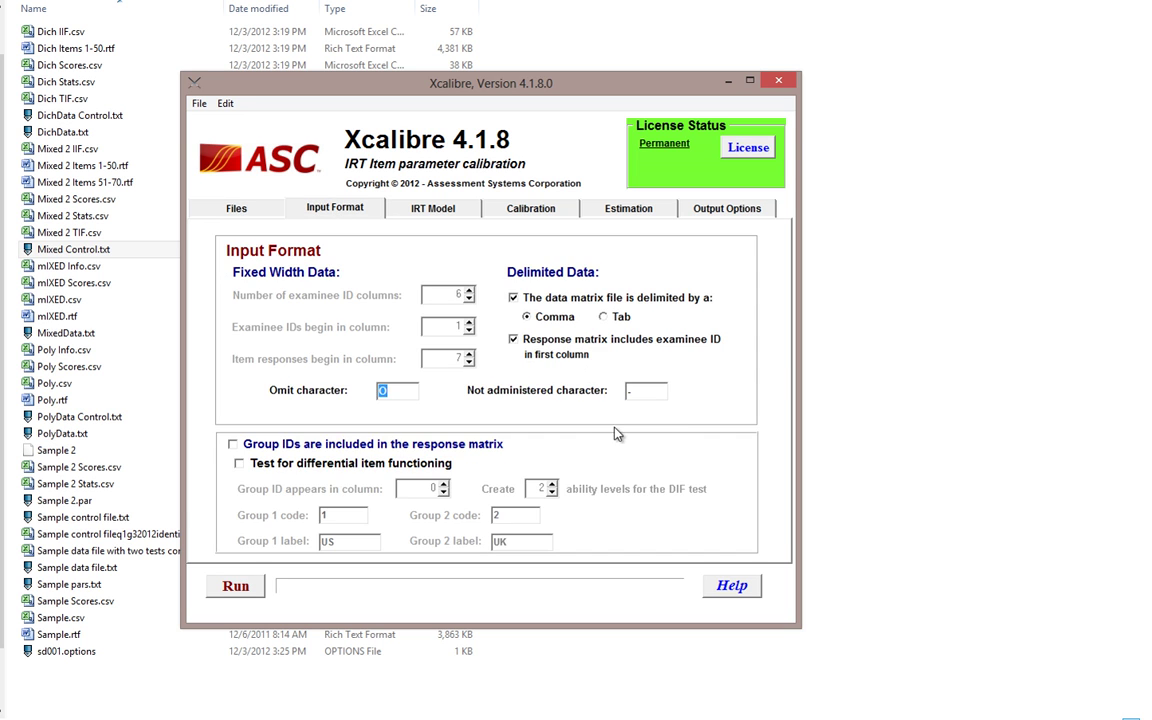
click(514, 299)
click(252, 210)
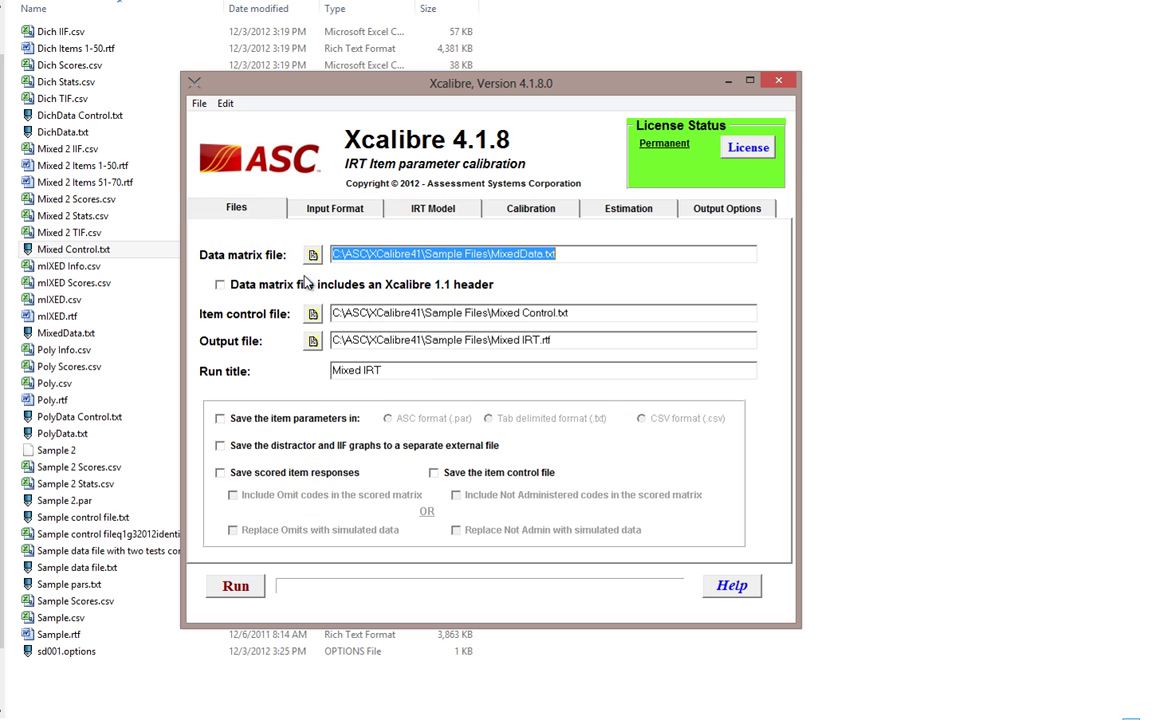
click(352, 208)
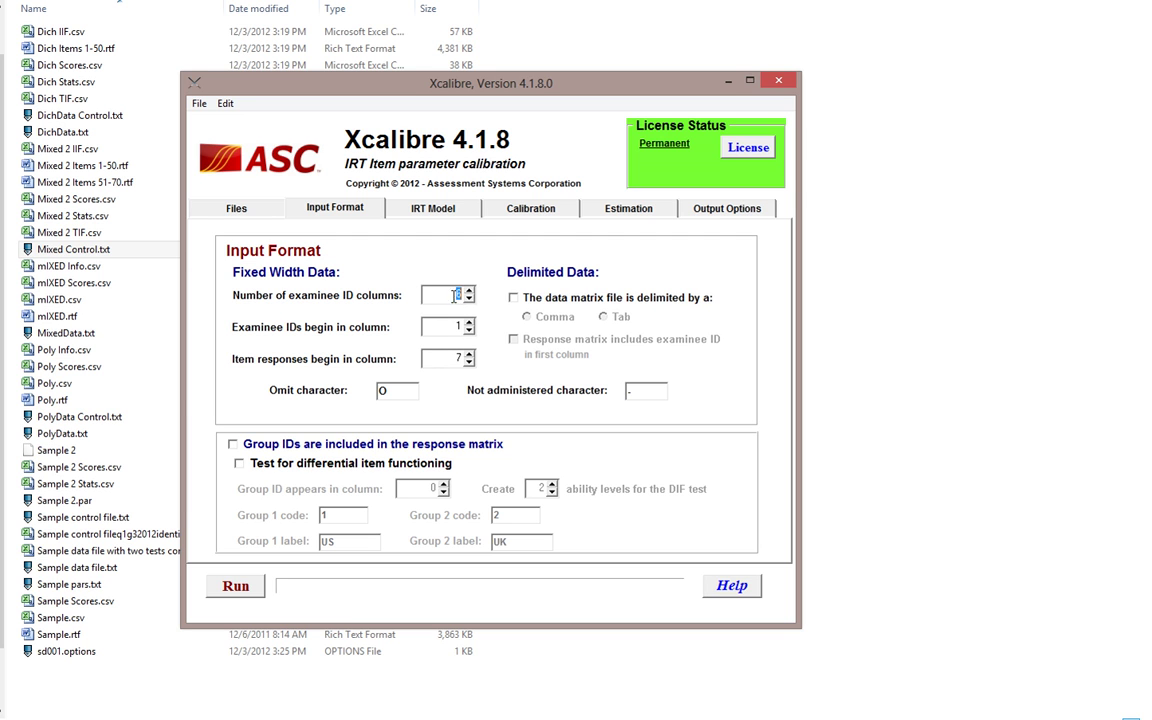
double_click(454, 358)
key(Tab)
key(Tab)
drag(386, 391, 374, 392)
key(Tab)
text(N)
- Choose the Mixed Model with 3-parameter (a, b, c) dichotomous and GPCM polytomous items
click(440, 209)
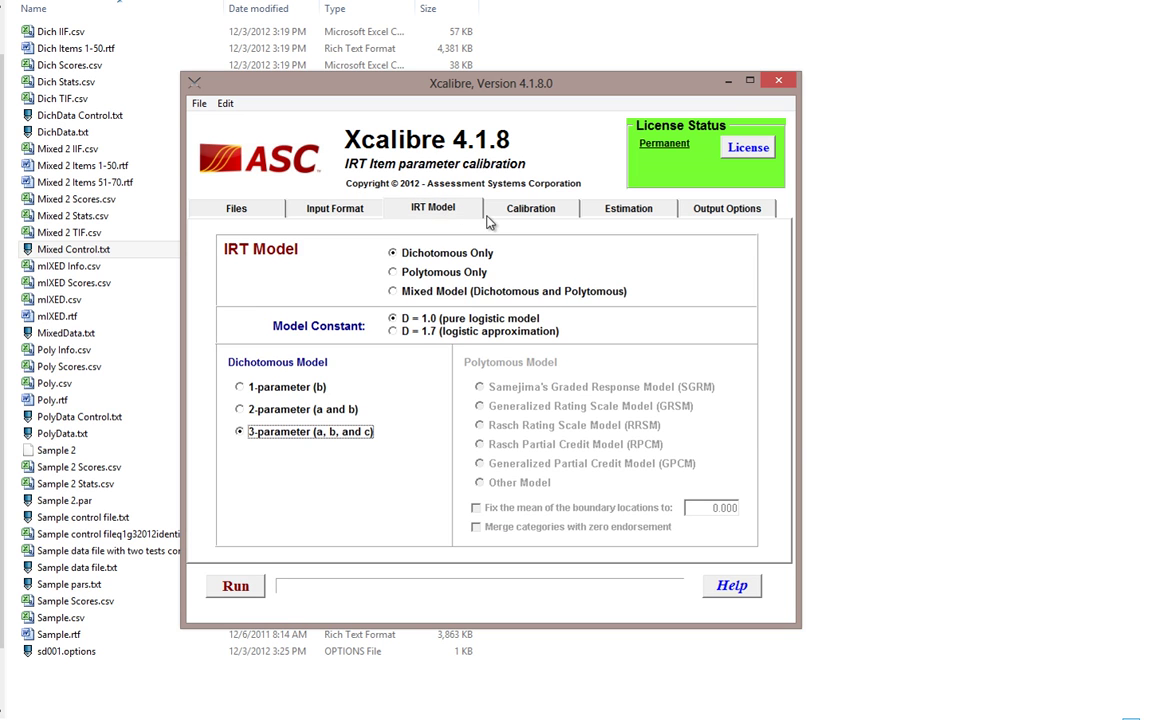
click(392, 272)
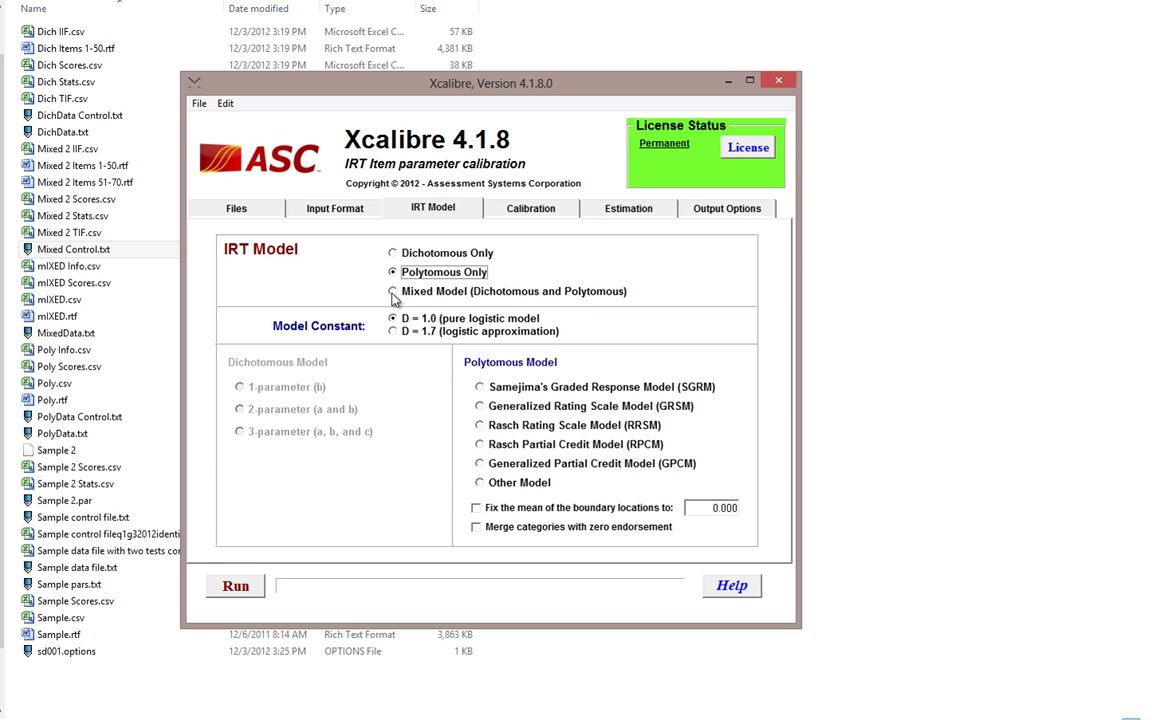
click(392, 292)
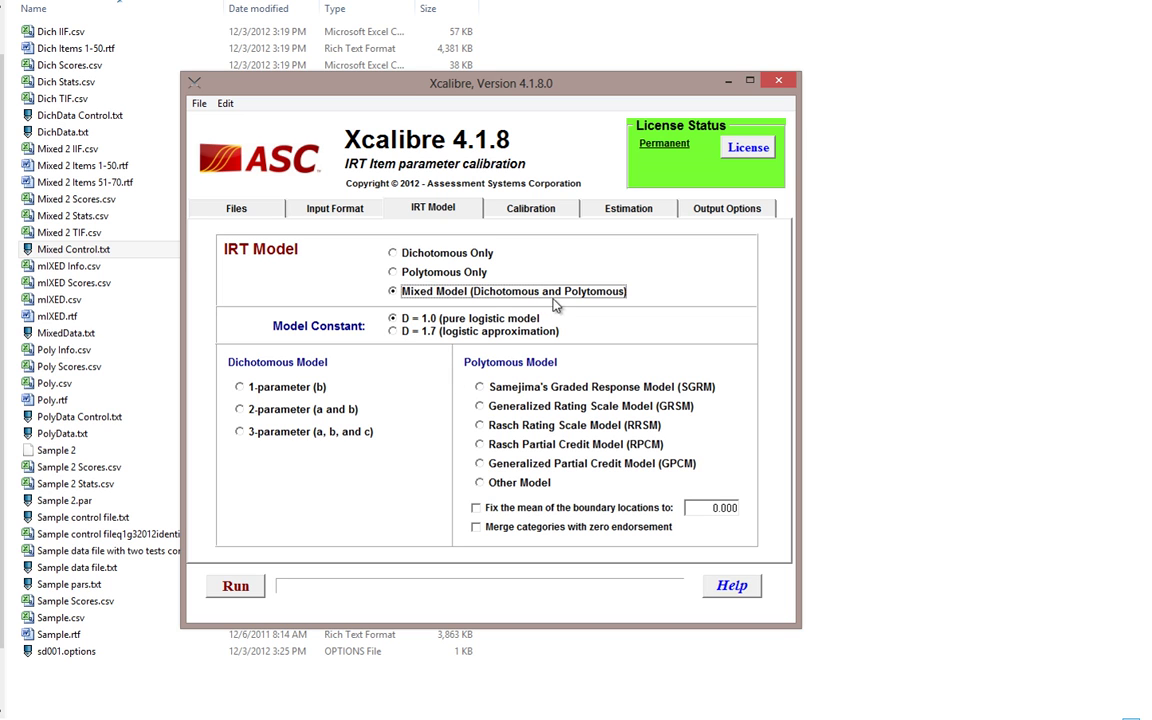
click(240, 433)
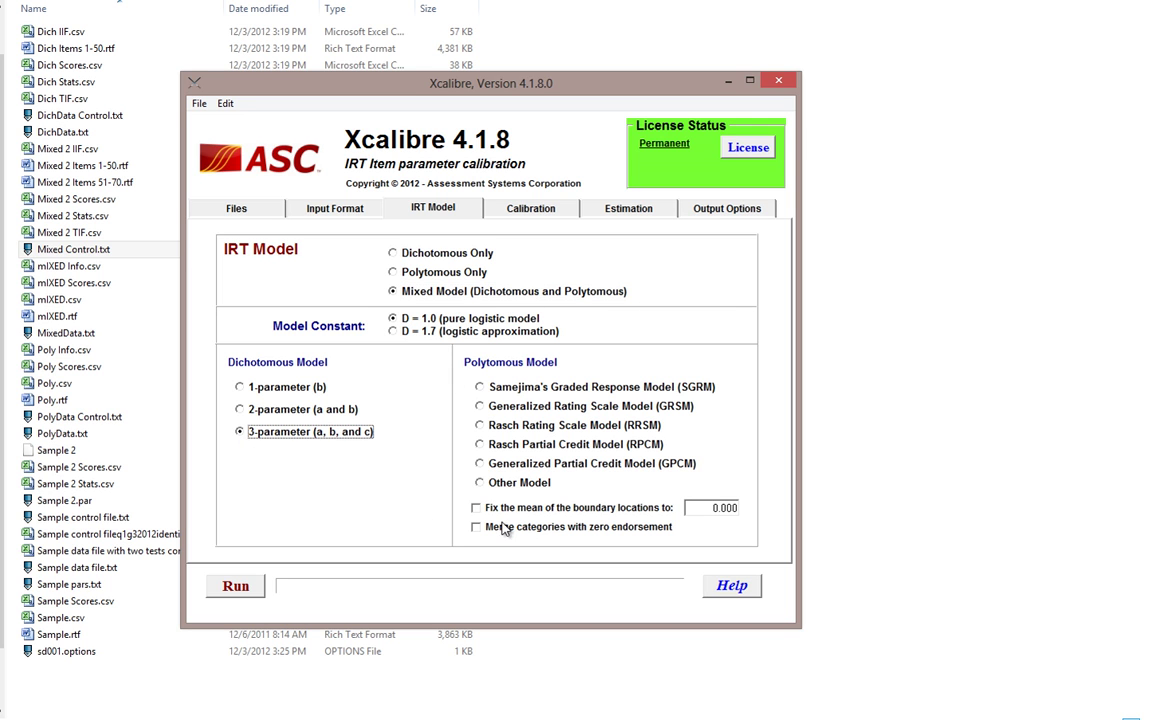
click(480, 464)
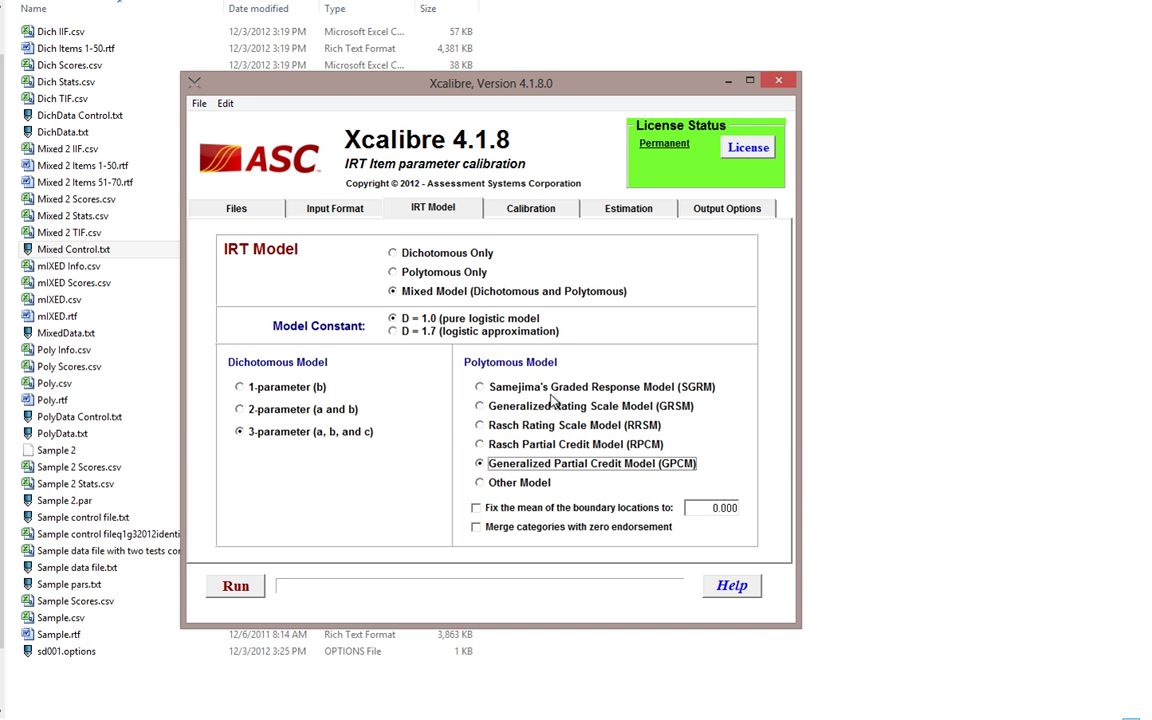
click(510, 212)
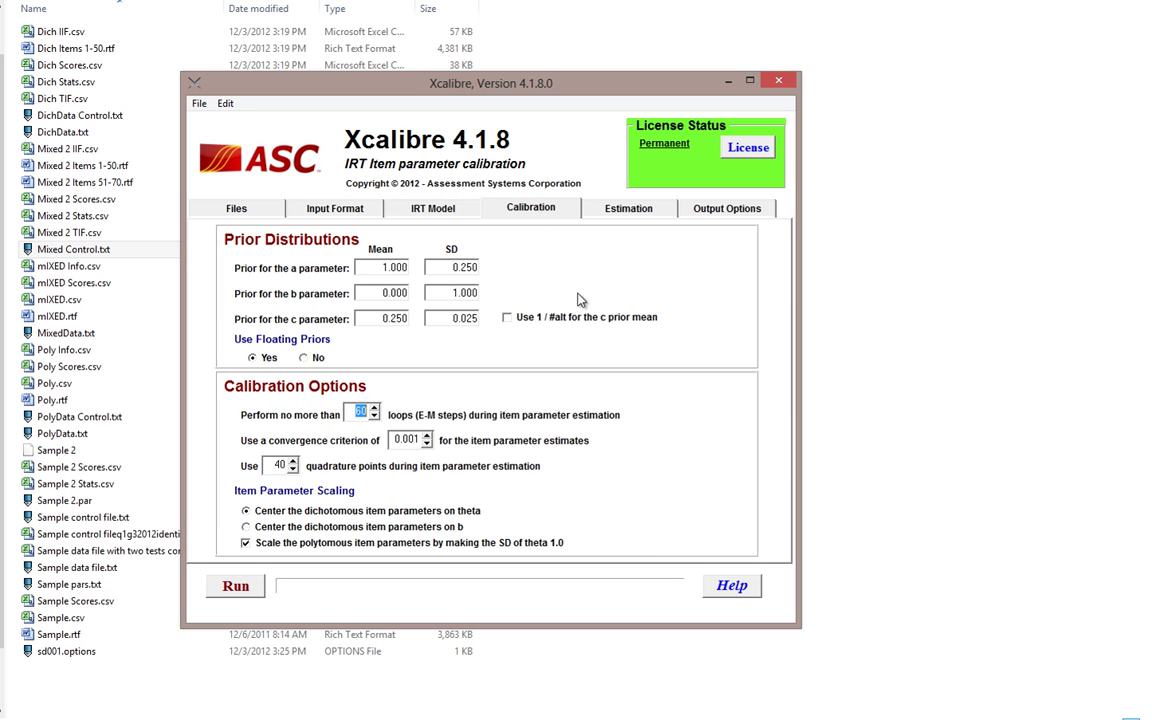
- Inspect the a-parameter (1.000) and c-parameter (0.250) prior means on the Calibration tab
drag(376, 269, 415, 269)
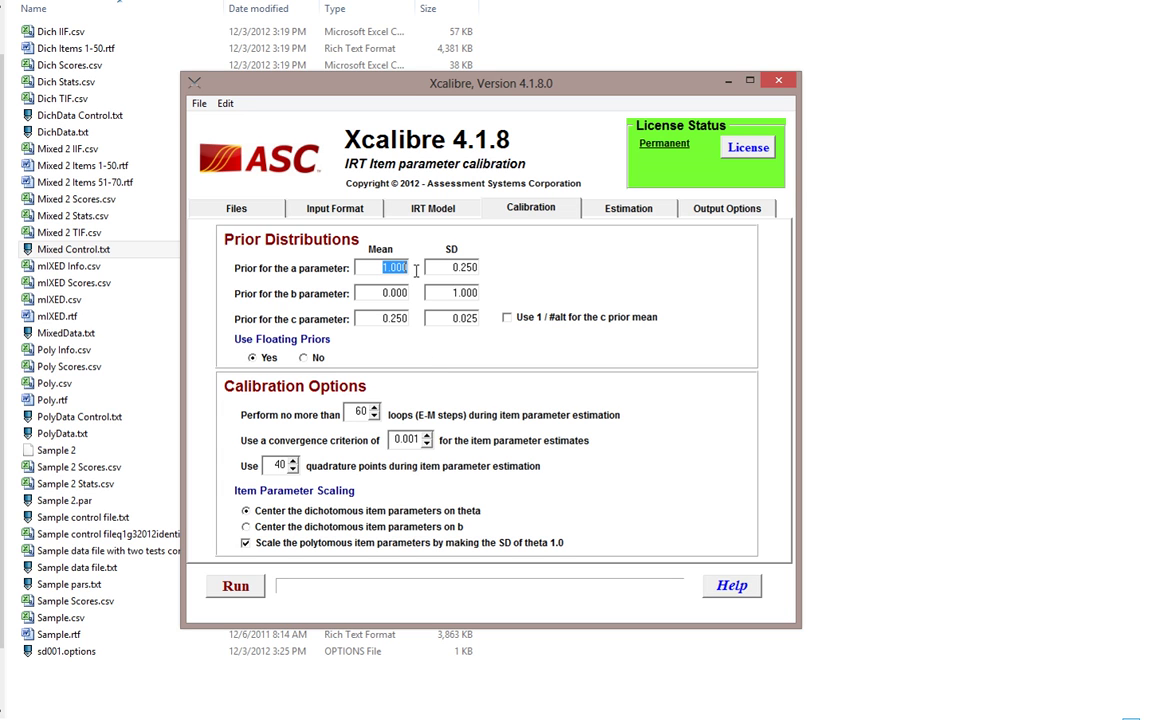
double_click(360, 319)
double_click(415, 267)
click(394, 320)
double_click(394, 318)
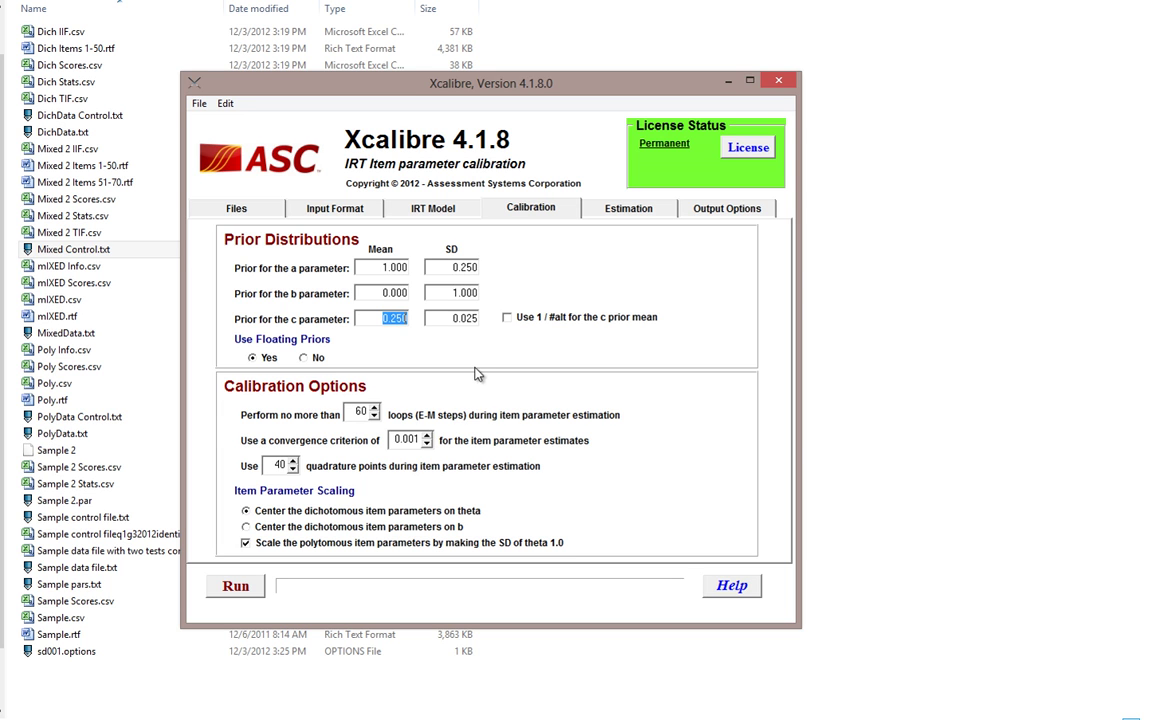